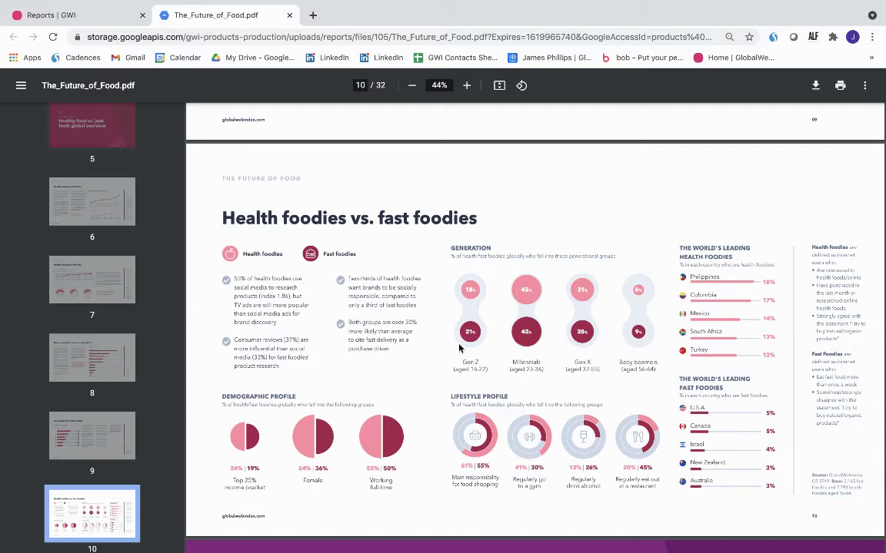
# Step: Close the Future of Food report PDF and create a new blank audience in the Audience Builder
pyautogui.click(289, 15)
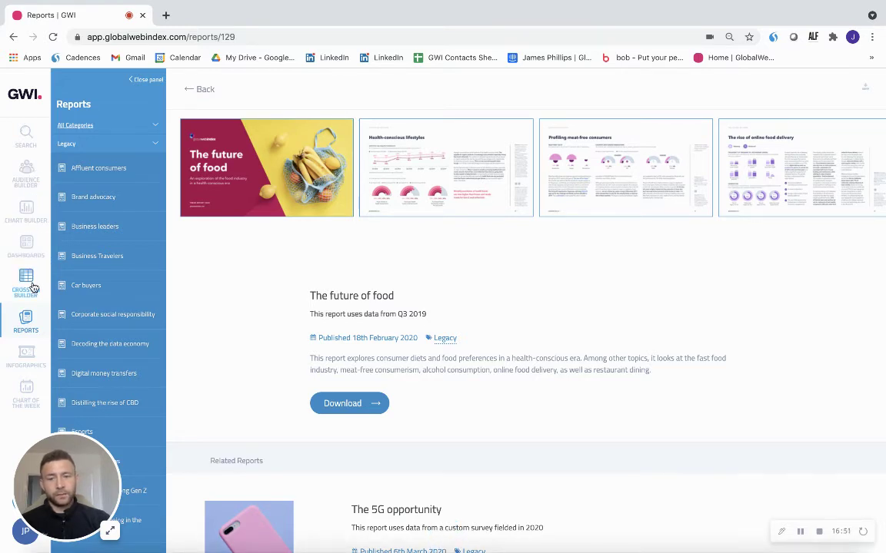
pyautogui.click(25, 175)
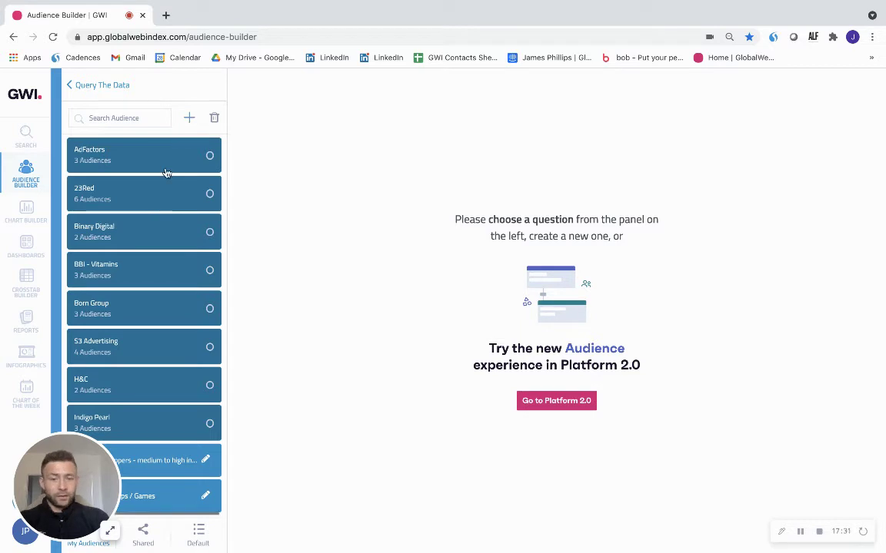
pyautogui.click(187, 122)
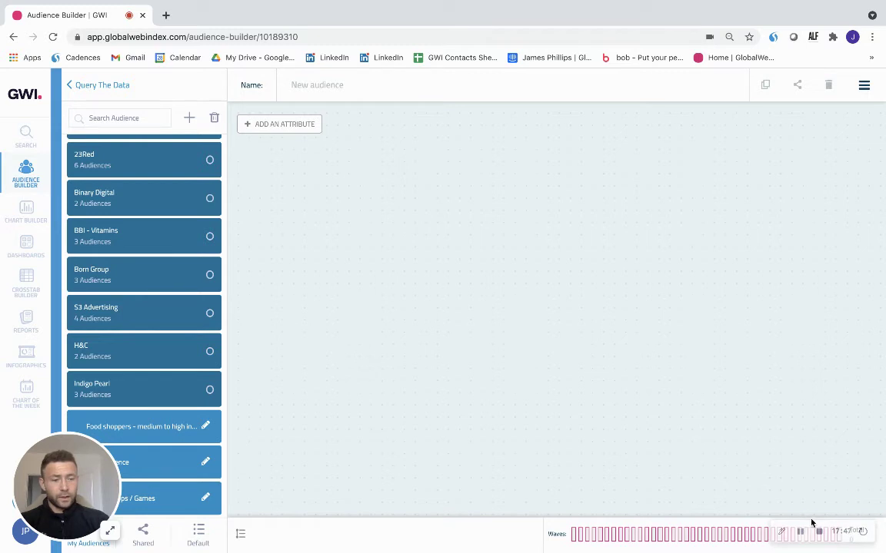
pyautogui.hotkey('ctrl', 'a')
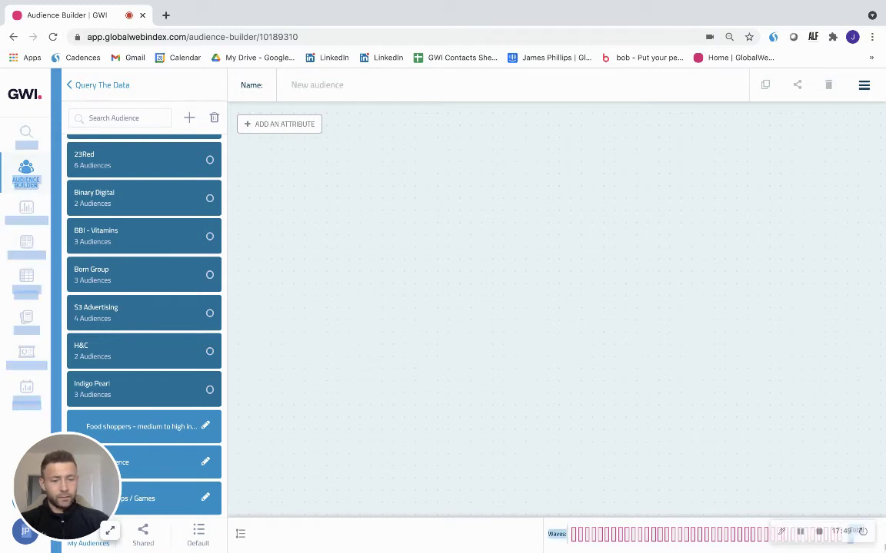
pyautogui.click(851, 529)
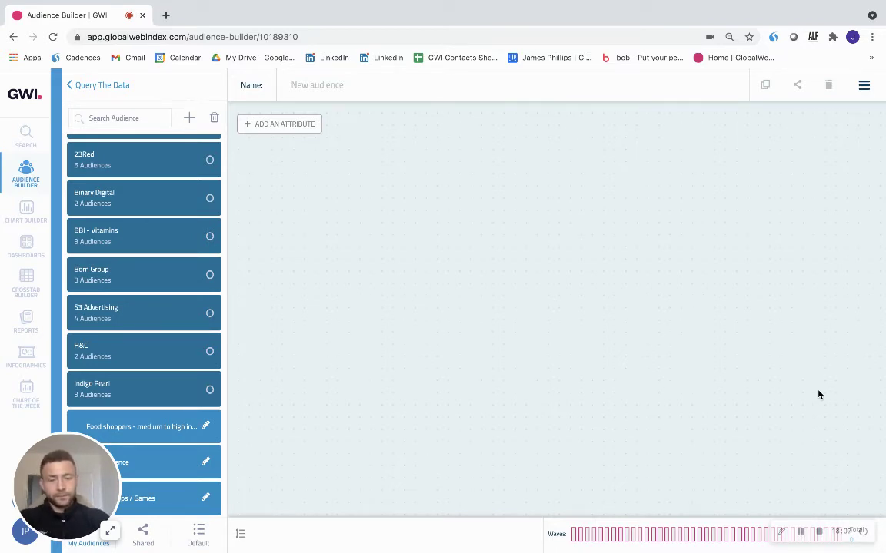
# Step: Add the "Eat fast food" attribute from the GWI Core lifestyle indicators to the new audience
pyautogui.click(293, 130)
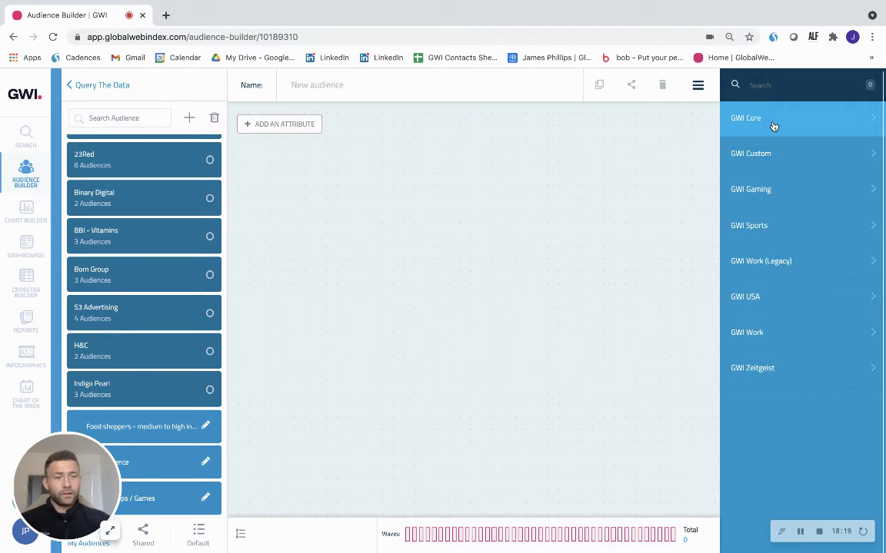
pyautogui.click(773, 127)
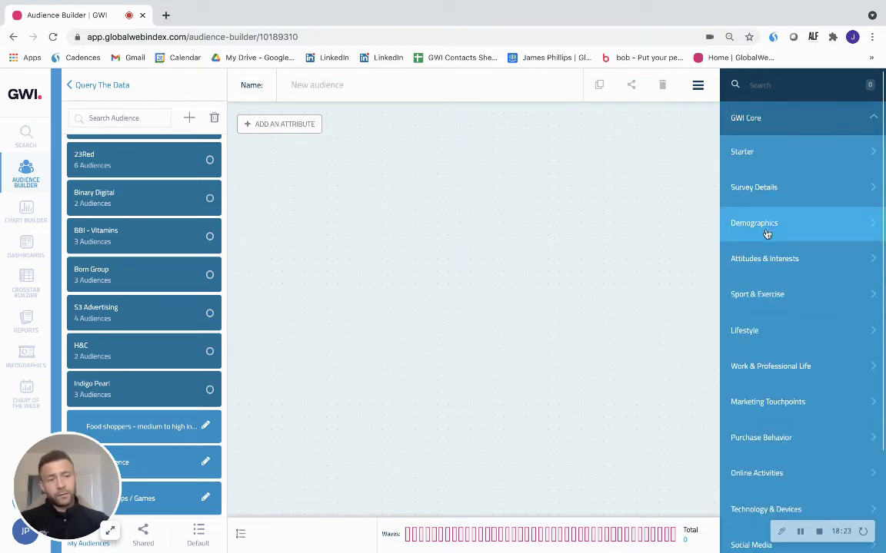
pyautogui.scroll(-2, 767, 227)
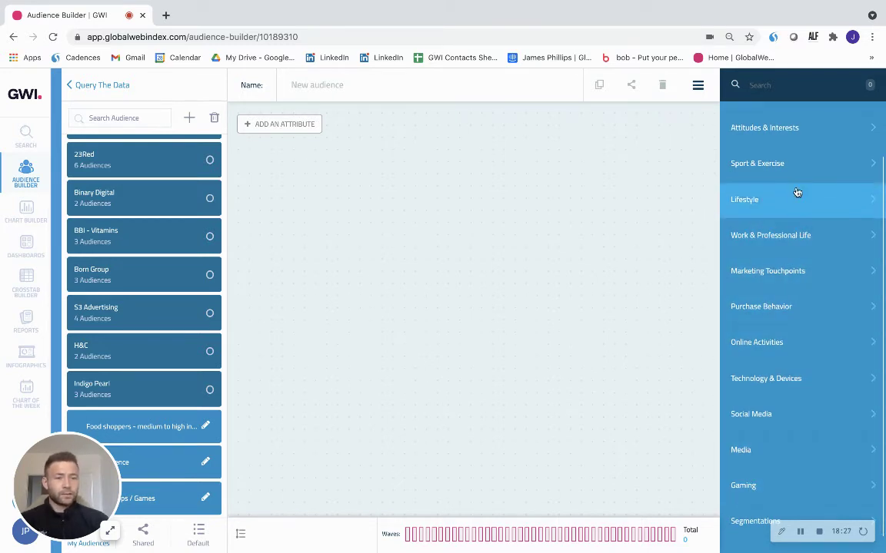
pyautogui.scroll(1, 788, 228)
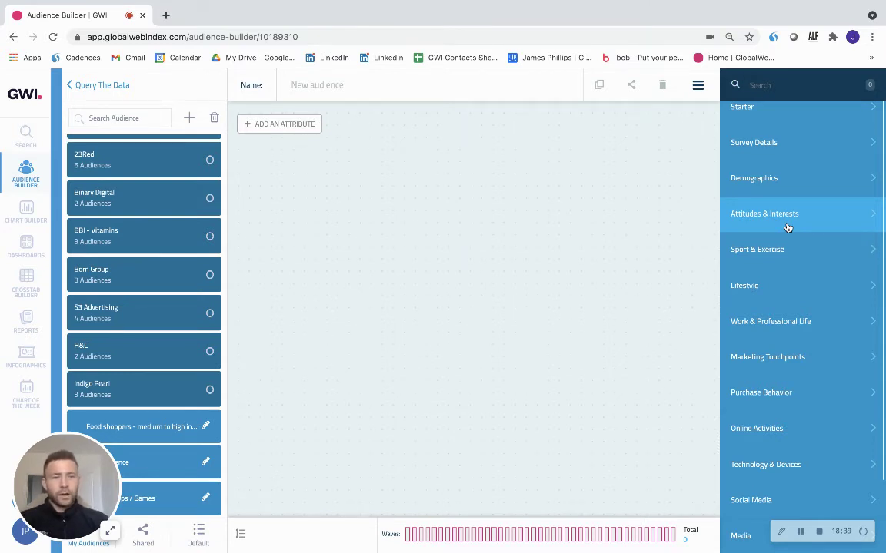
pyautogui.scroll(1, 787, 228)
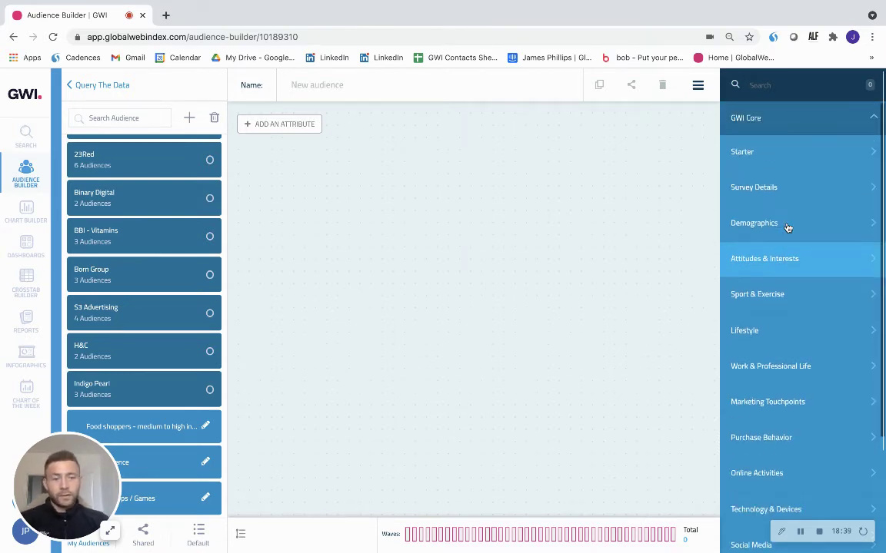
pyautogui.click(769, 335)
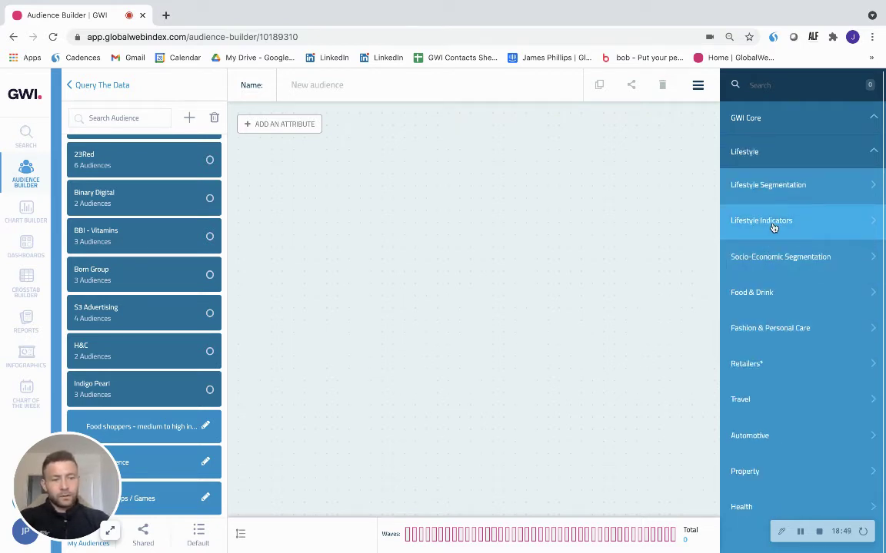
pyautogui.click(771, 223)
pyautogui.click(768, 318)
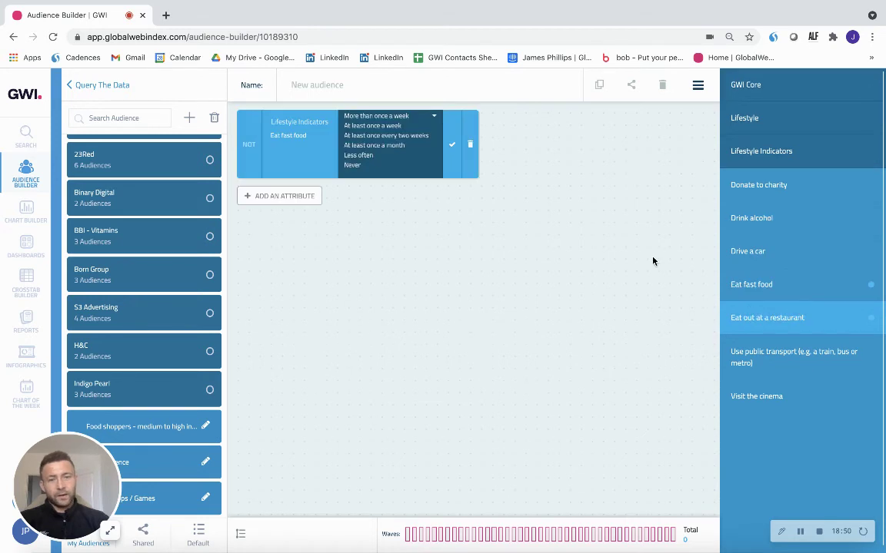
# Step: Exclude "At least once a month", "Less often" and "Never" from the fast food frequencies and confirm the attribute
pyautogui.click(403, 146)
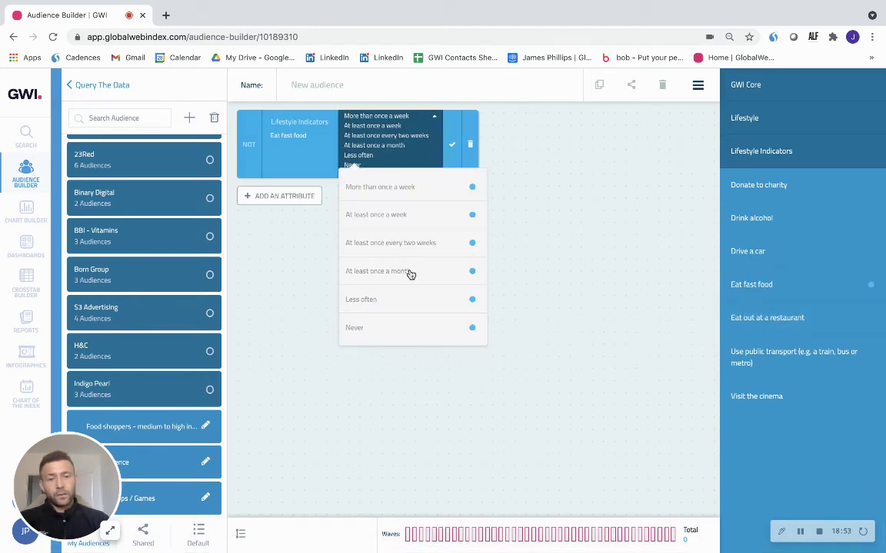
pyautogui.click(409, 271)
pyautogui.click(406, 298)
pyautogui.click(404, 310)
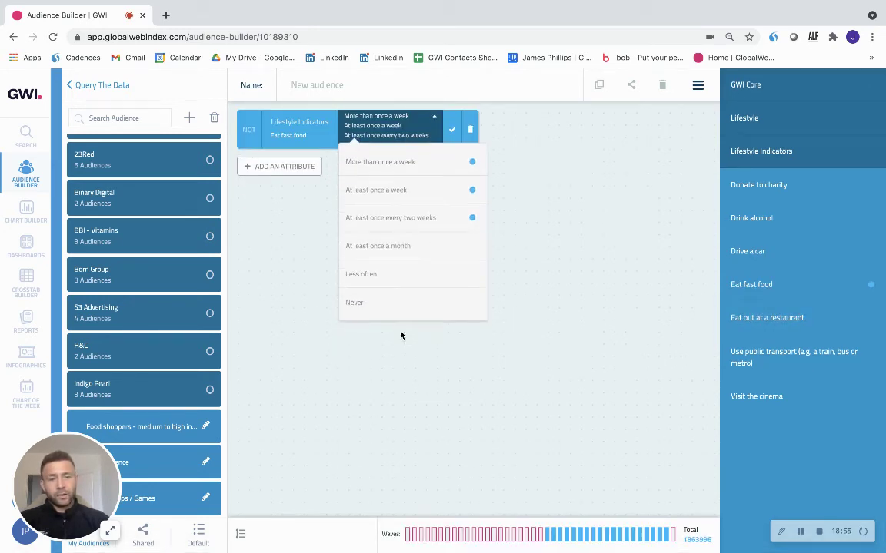
pyautogui.click(452, 132)
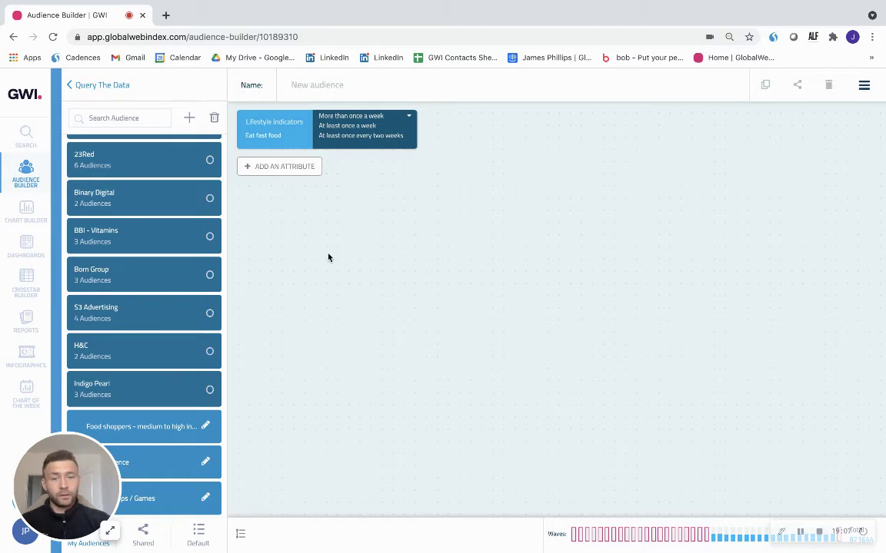
# Step: Add a Generations attribute from the GWI Core personal demographics with Gen Z and Gen Y (Millennials), and confirm it
pyautogui.click(287, 173)
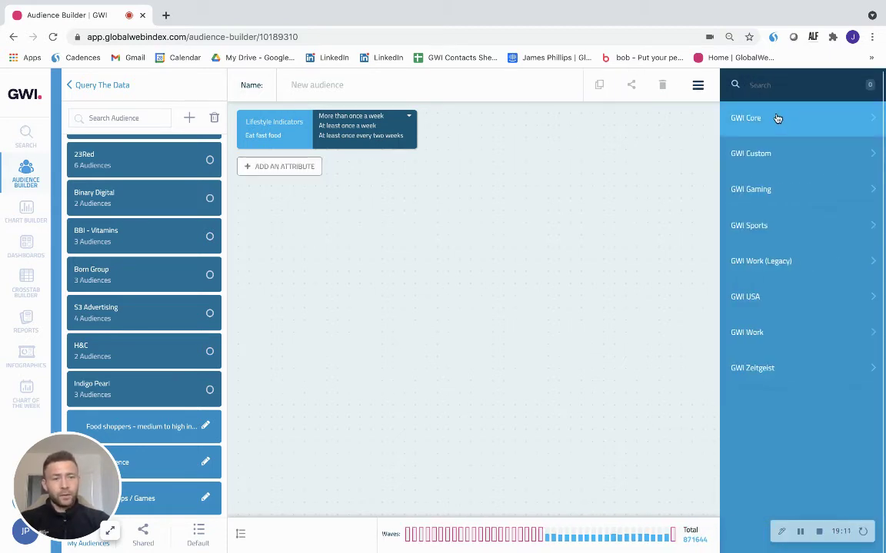
pyautogui.click(776, 117)
pyautogui.click(769, 223)
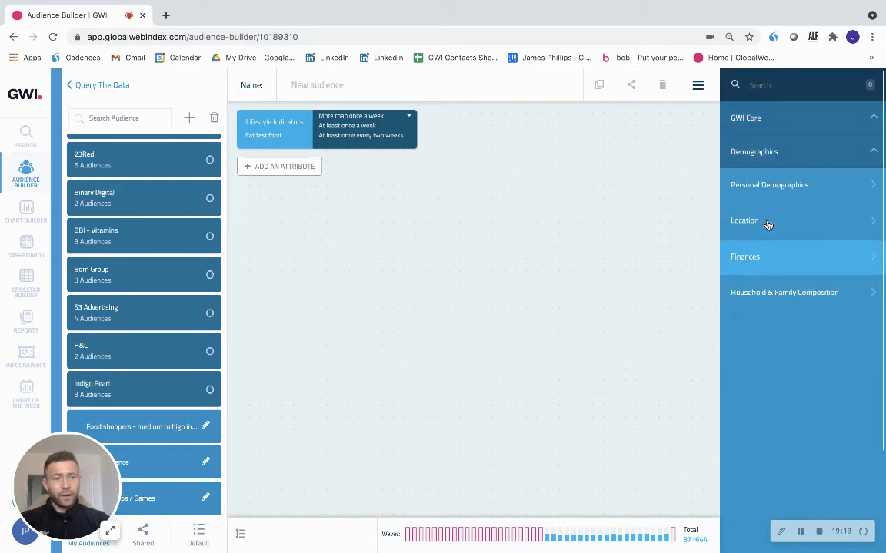
pyautogui.click(763, 190)
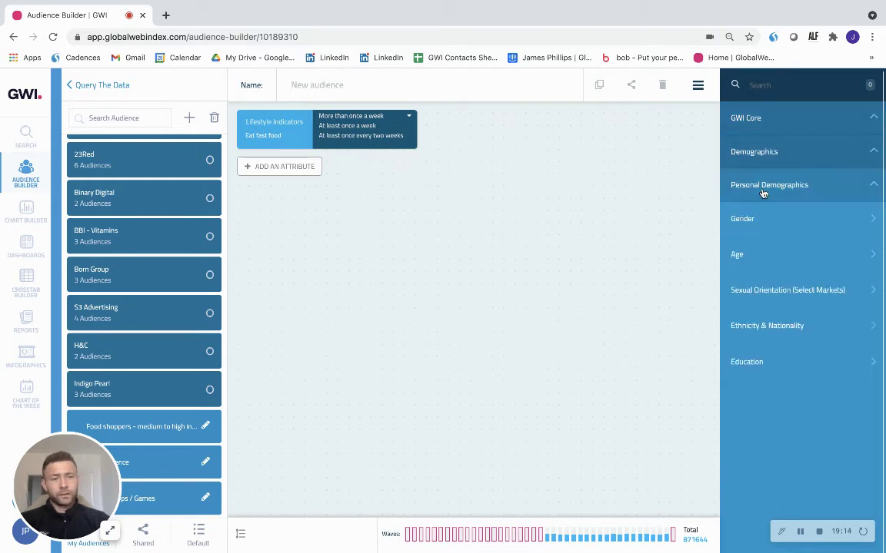
pyautogui.click(760, 250)
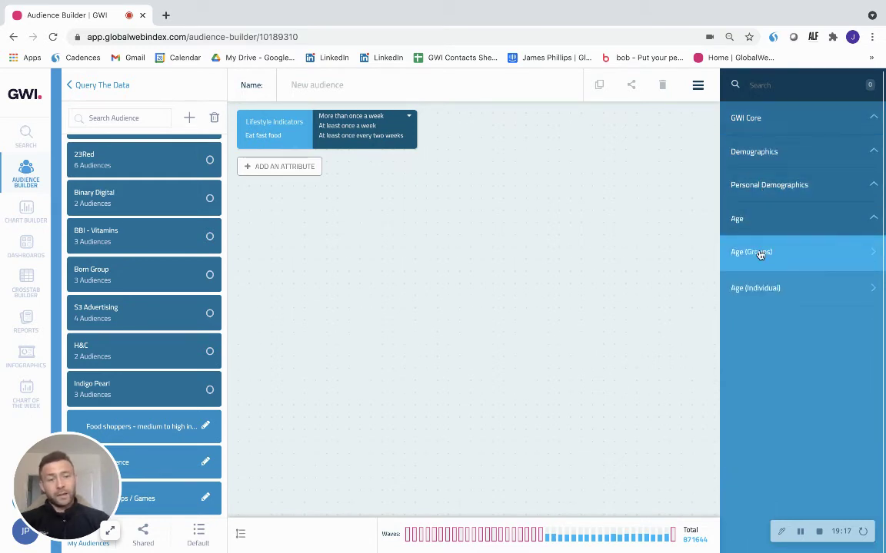
pyautogui.click(759, 253)
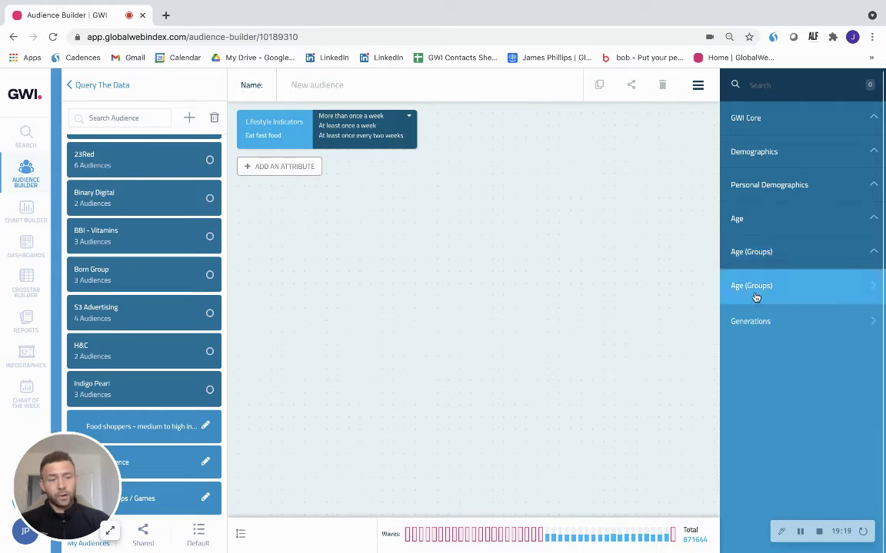
pyautogui.click(757, 320)
pyautogui.click(759, 318)
pyautogui.click(760, 319)
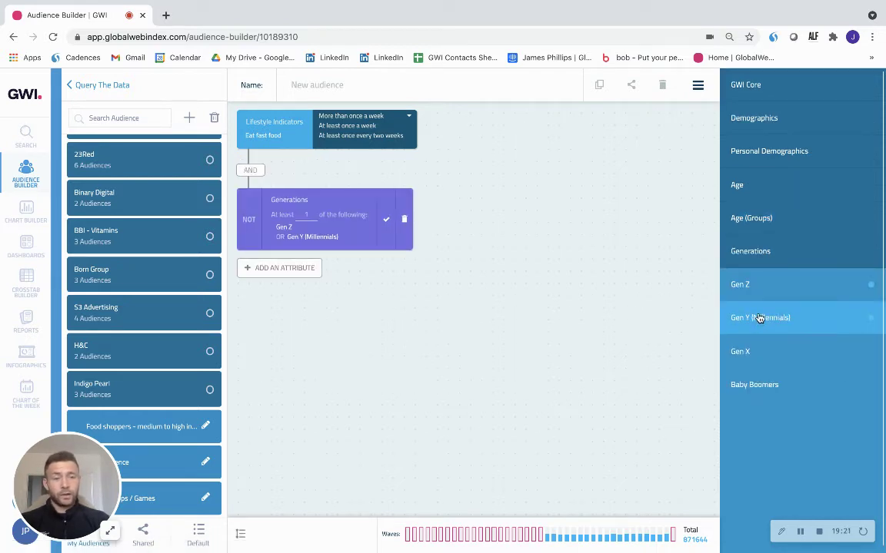
pyautogui.click(377, 214)
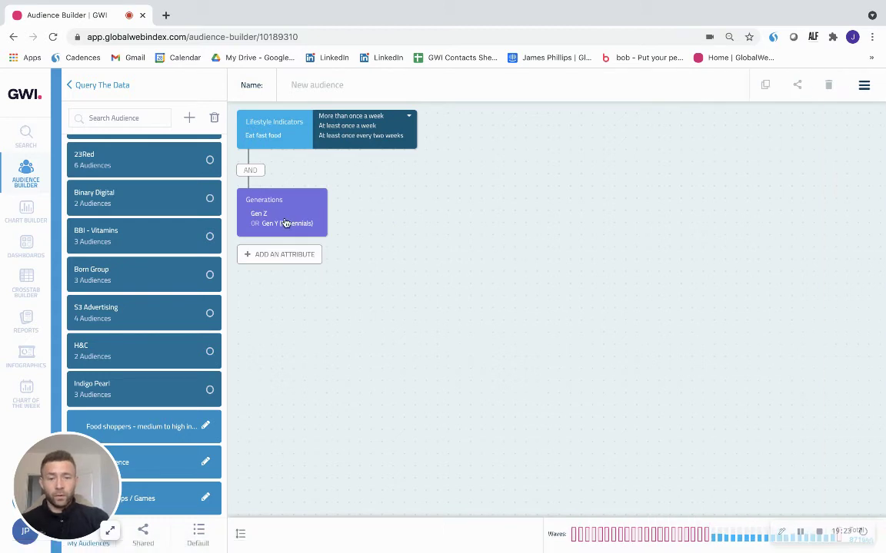
# Step: Name the audience "Gen Z & Gen Y - Fast food" and save the name
pyautogui.click(349, 79)
pyautogui.write('Gene')
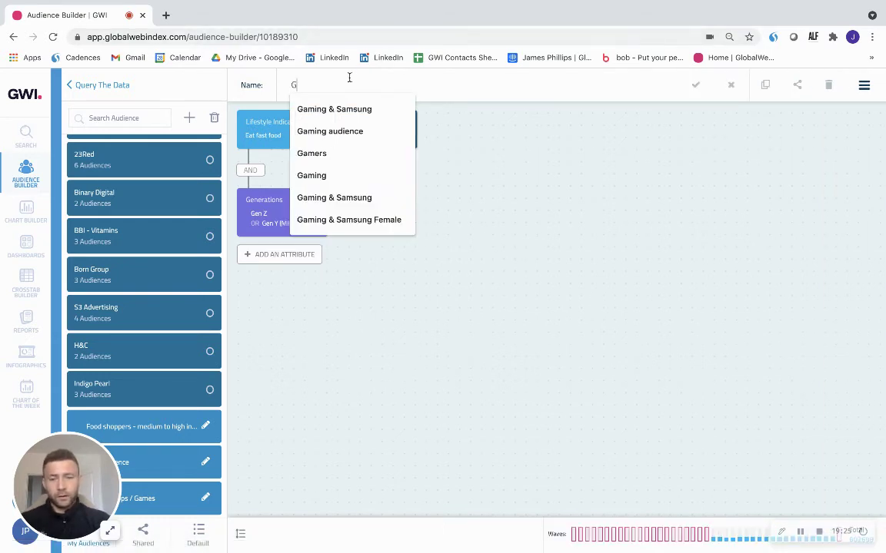
pyautogui.press('BackSpace')
pyautogui.press('BackSpace')
pyautogui.write('nm')
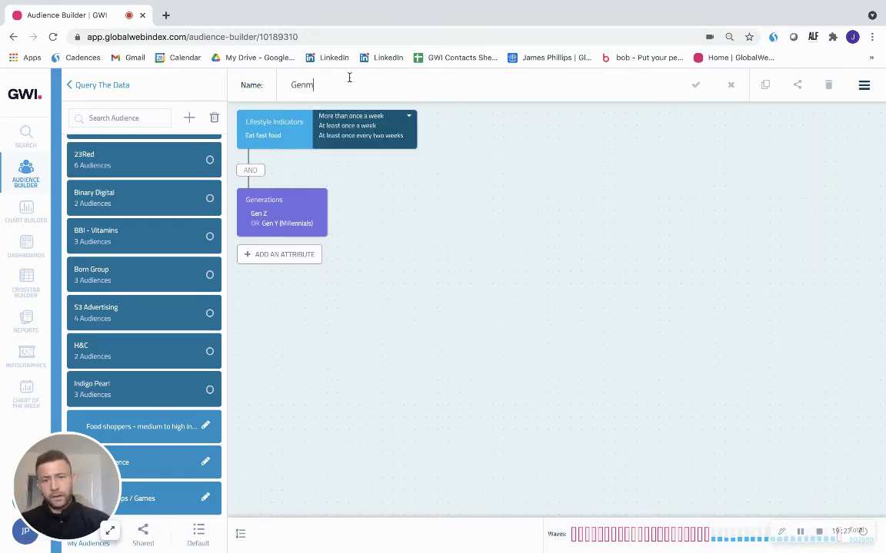
pyautogui.press('BackSpace')
pyautogui.write('Z')
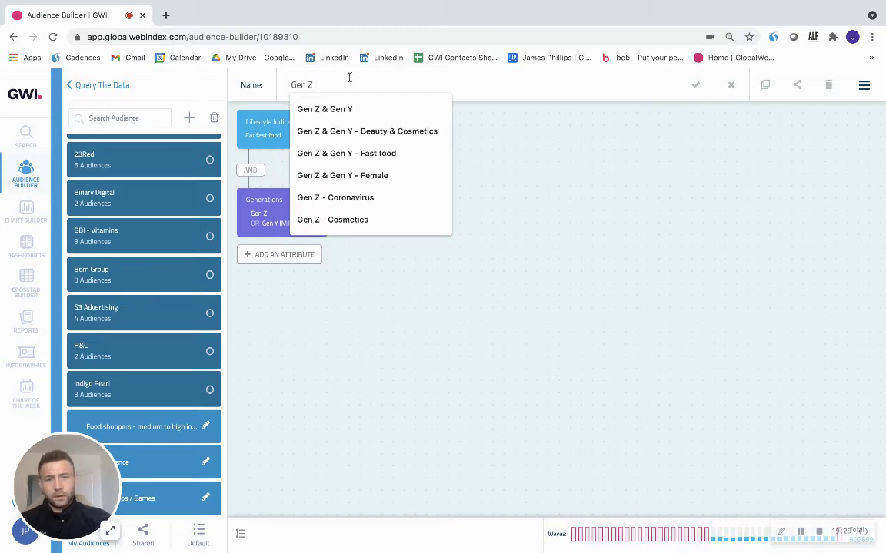
pyautogui.press('Down')
pyautogui.click(349, 79)
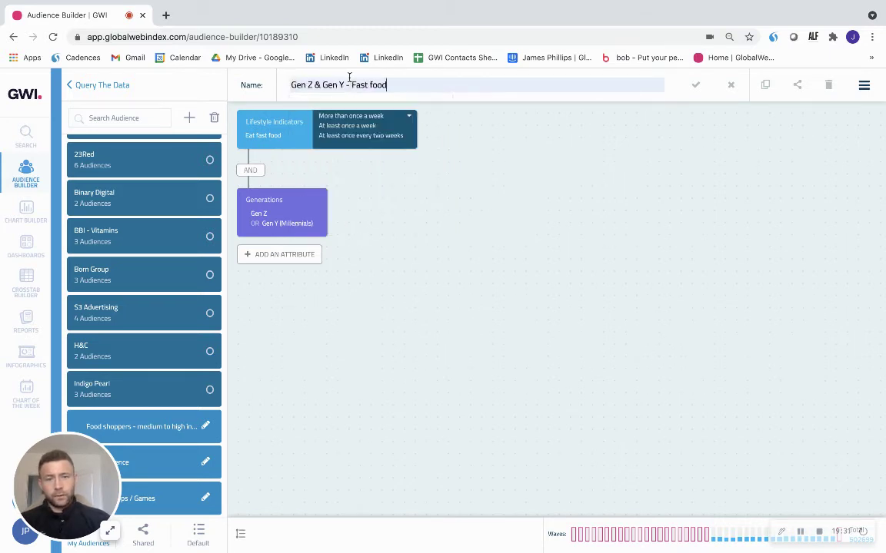
pyautogui.click(705, 85)
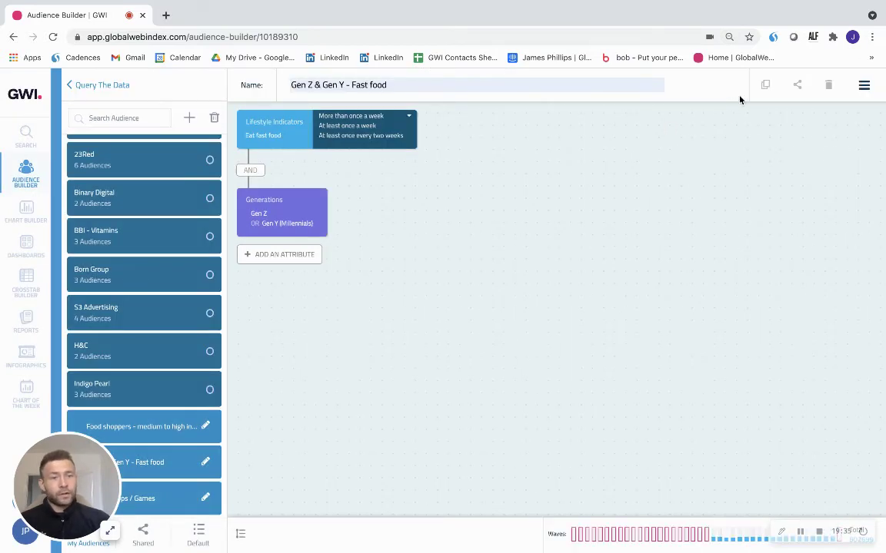
# Step: Duplicate the audience and change the copy's name to "Gen X and Baby boomers - Fast food"
pyautogui.click(763, 87)
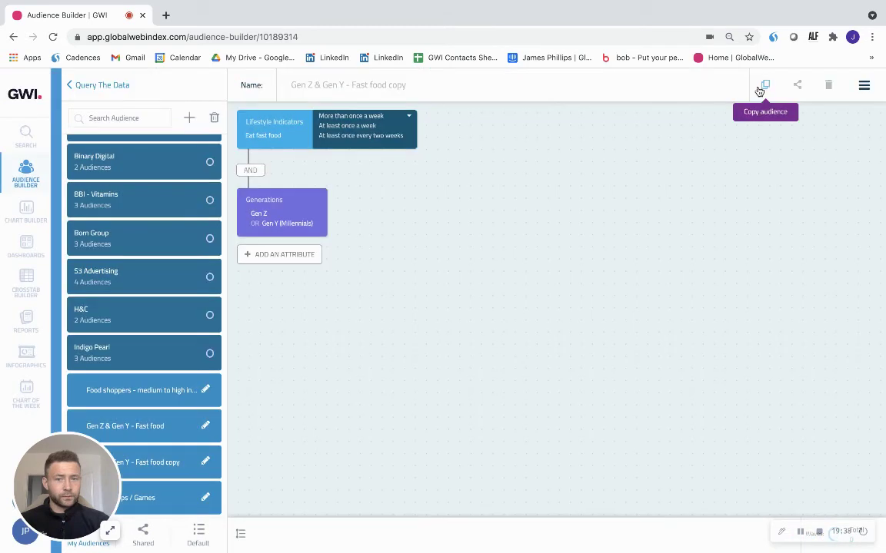
pyautogui.moveTo(343, 87); pyautogui.dragTo(294, 83)
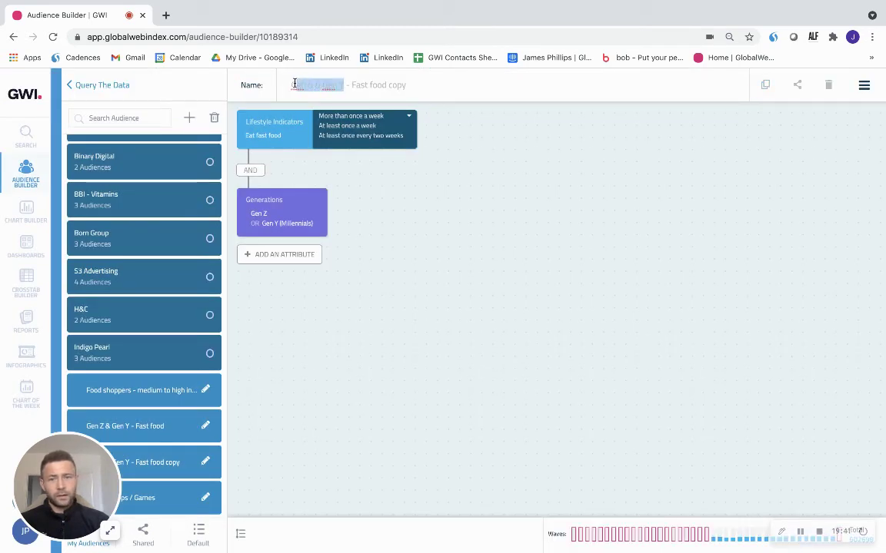
pyautogui.press('BackSpace')
pyautogui.write('G')
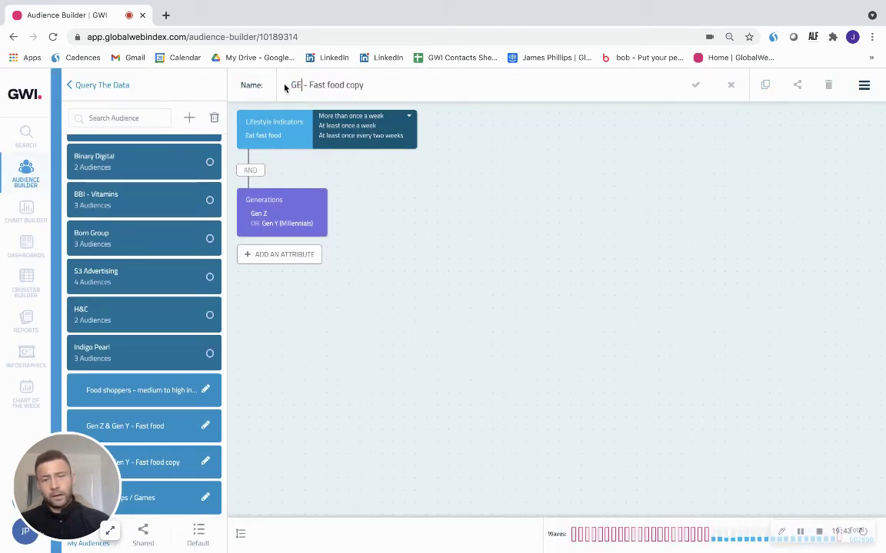
pyautogui.write('en X and ')
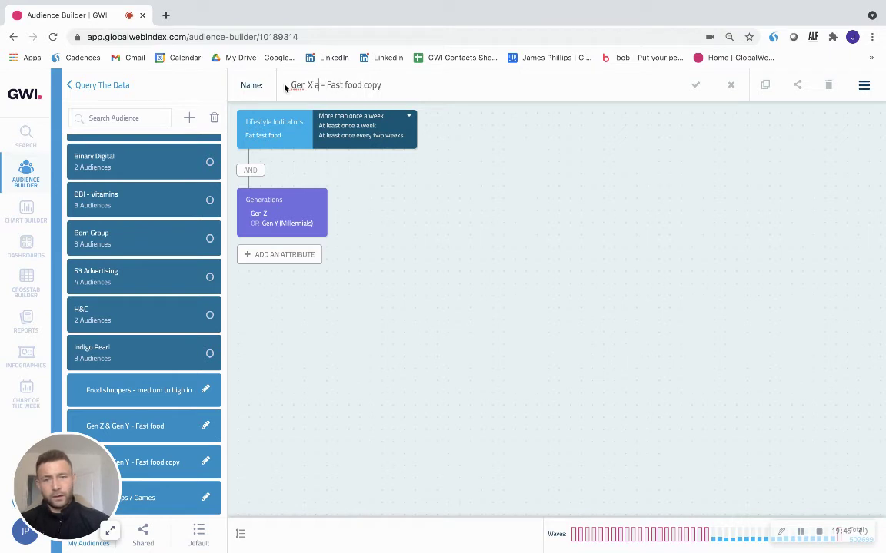
pyautogui.write('Baby boomers')
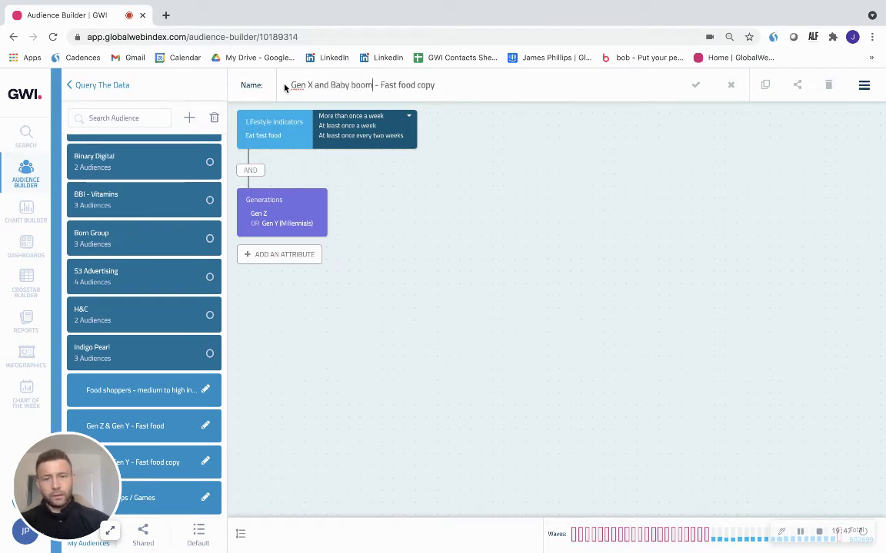
pyautogui.click(477, 83)
pyautogui.press('BackSpace')
pyautogui.press('BackSpace')
pyautogui.press('BackSpace')
pyautogui.press('BackSpace')
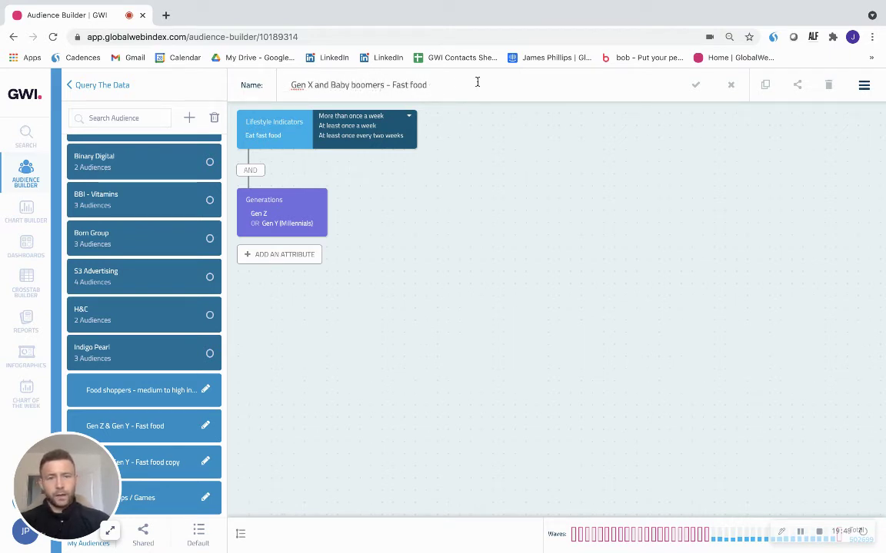
# Step: Replace Gen Z and Gen Y (Millennials) with Gen X and Baby Boomers in the copied audience's Generations attribute
pyautogui.click(267, 215)
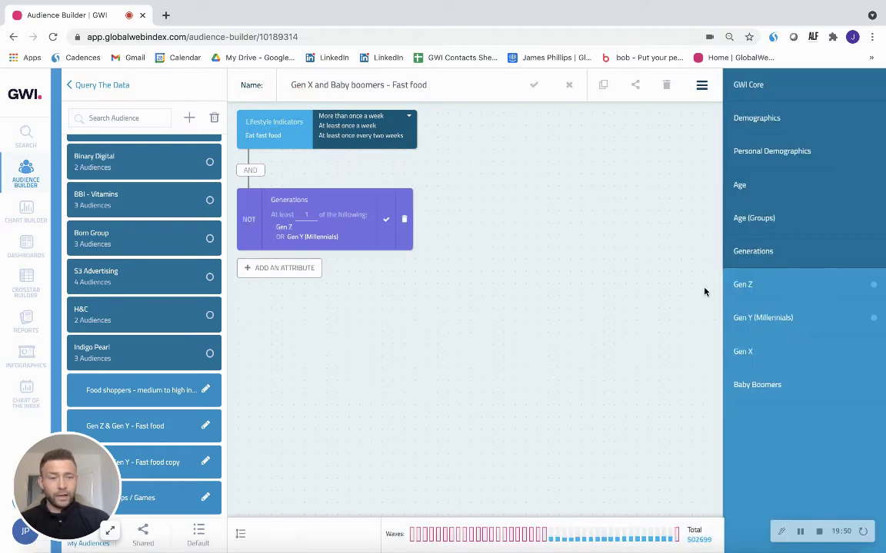
pyautogui.click(769, 351)
pyautogui.click(771, 393)
pyautogui.click(788, 320)
pyautogui.click(794, 286)
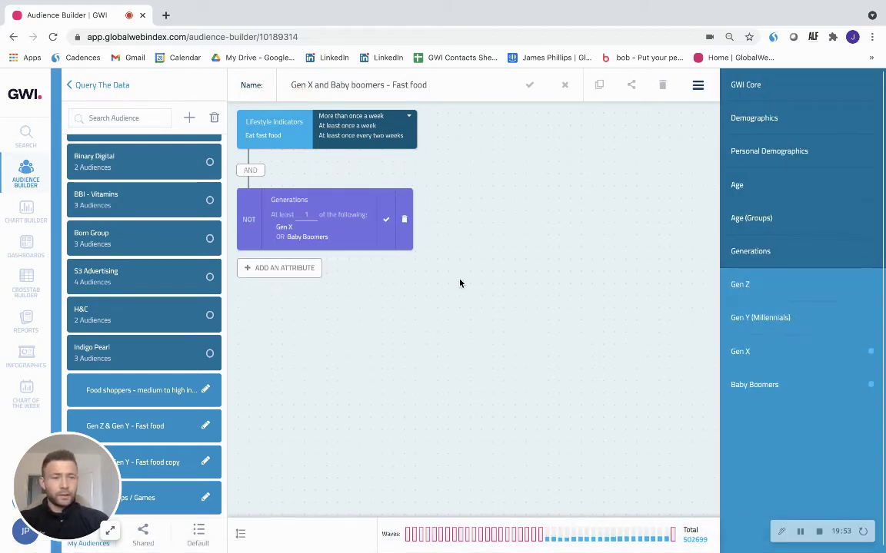
# Step: Confirm the Generations attribute with Gen X and Baby Boomers and save the "Gen X and Baby boomers - Fast food" audience
pyautogui.click(386, 220)
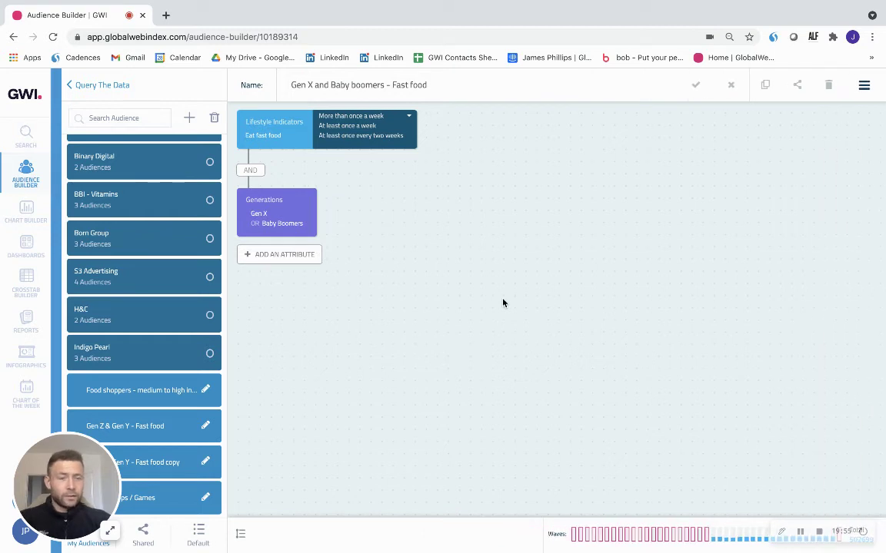
pyautogui.click(695, 85)
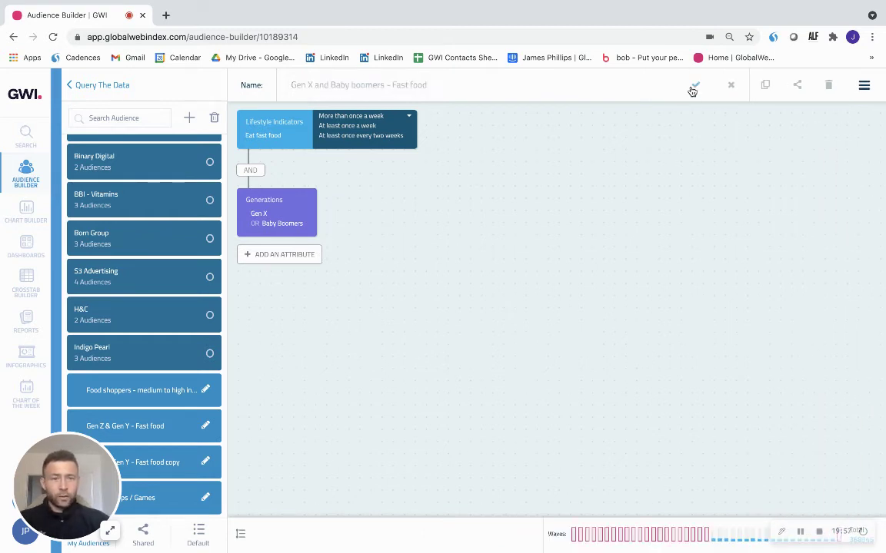
pyautogui.moveTo(89, 477); pyautogui.dragTo(78, 87)
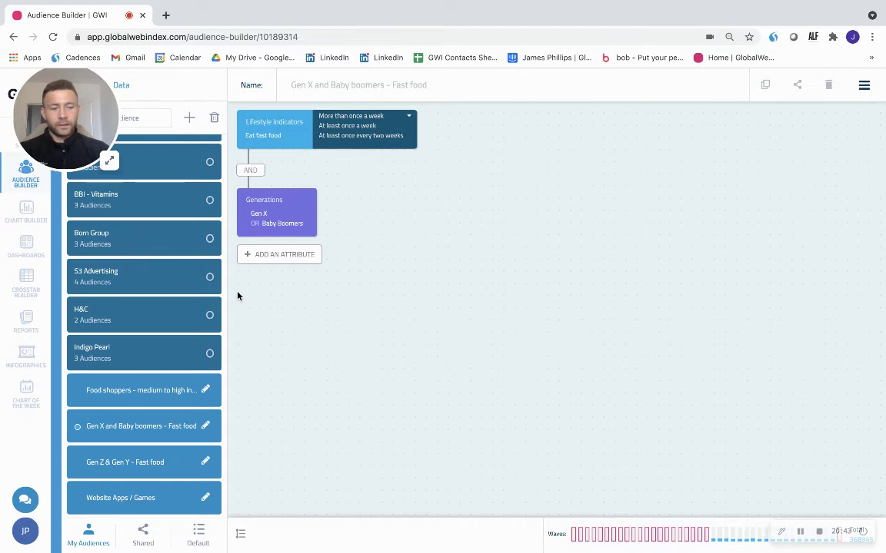
# Step: In Dashboards, clear all existing selections and apply the "Gen X and Baby boomers - Fast food" and "Gen Z & Gen Y - Fast food" audiences
pyautogui.click(37, 254)
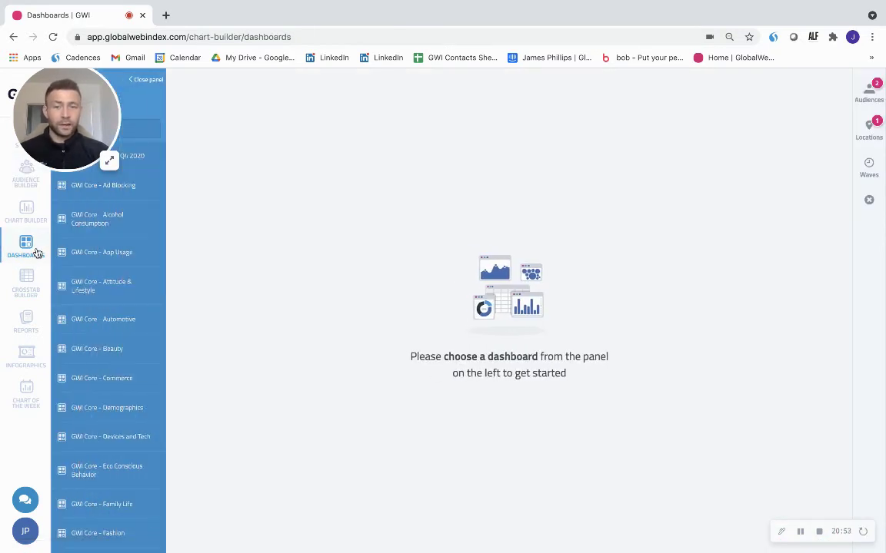
pyautogui.click(869, 201)
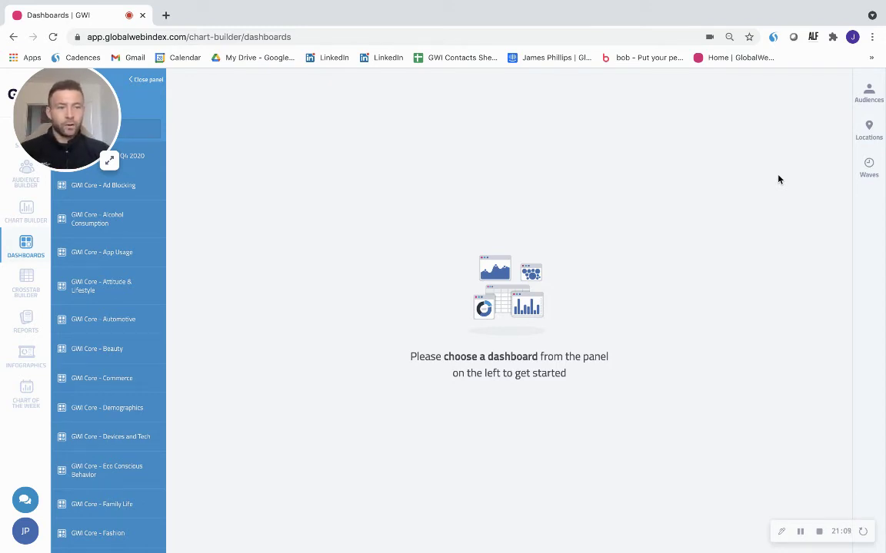
pyautogui.click(869, 92)
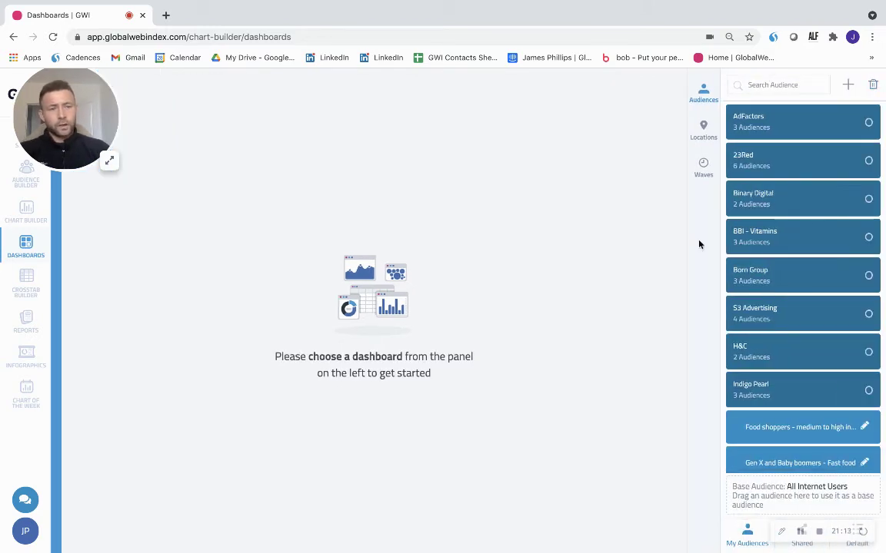
pyautogui.scroll(-1, 742, 339)
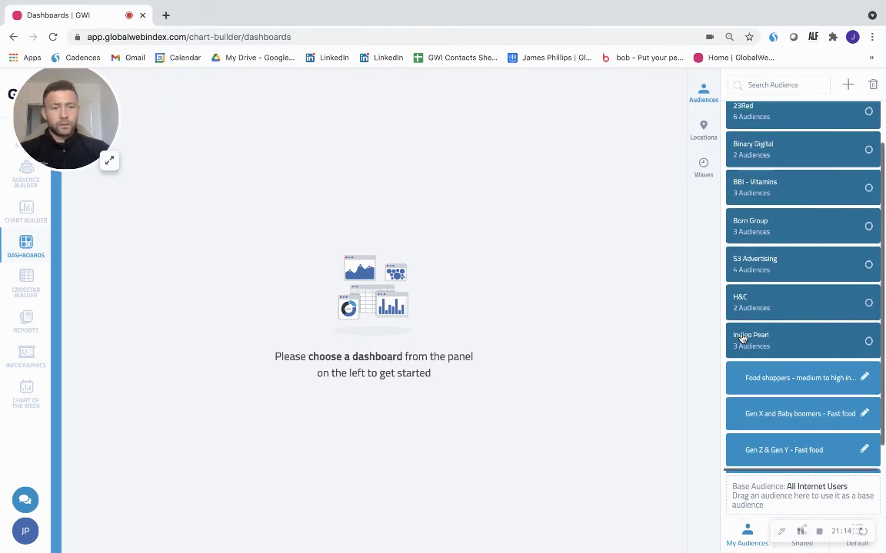
pyautogui.click(754, 419)
pyautogui.click(798, 435)
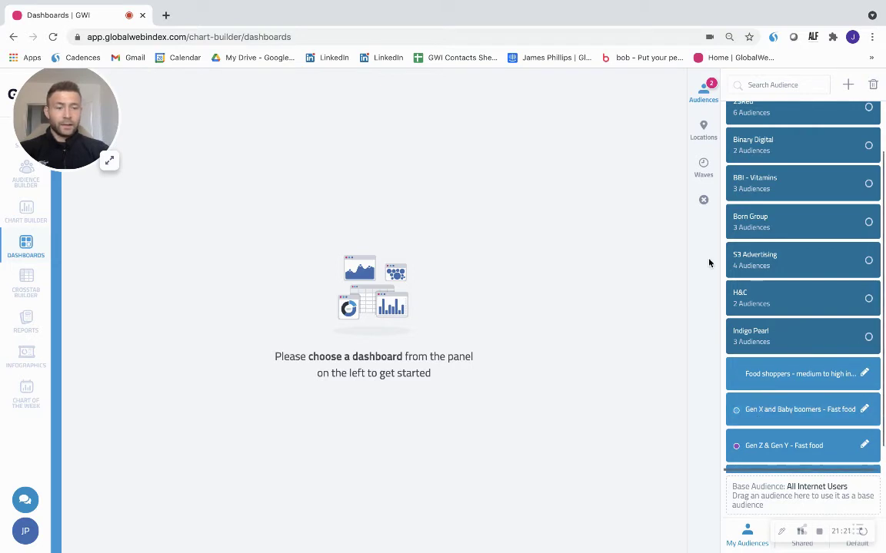
# Step: Restrict the dashboard location to South Africa within Middle East & Africa
pyautogui.click(702, 130)
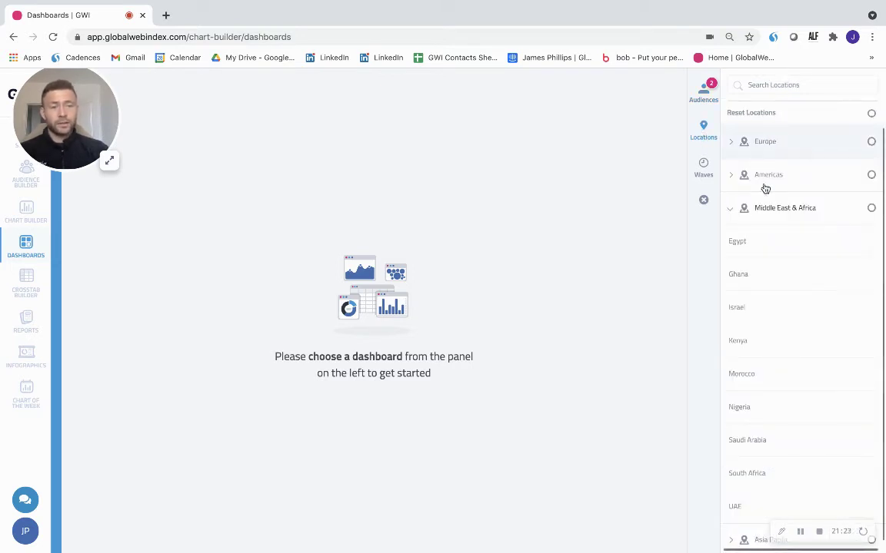
pyautogui.click(774, 139)
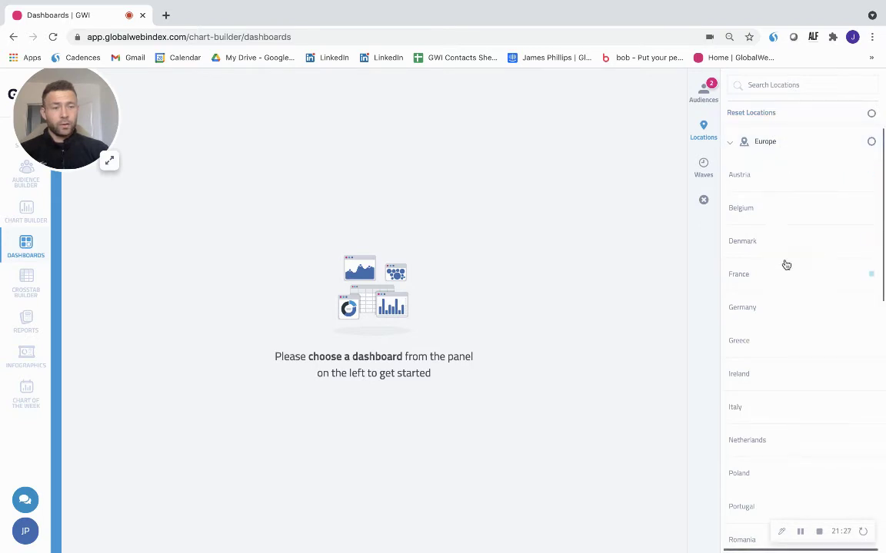
pyautogui.scroll(-5, 785, 265)
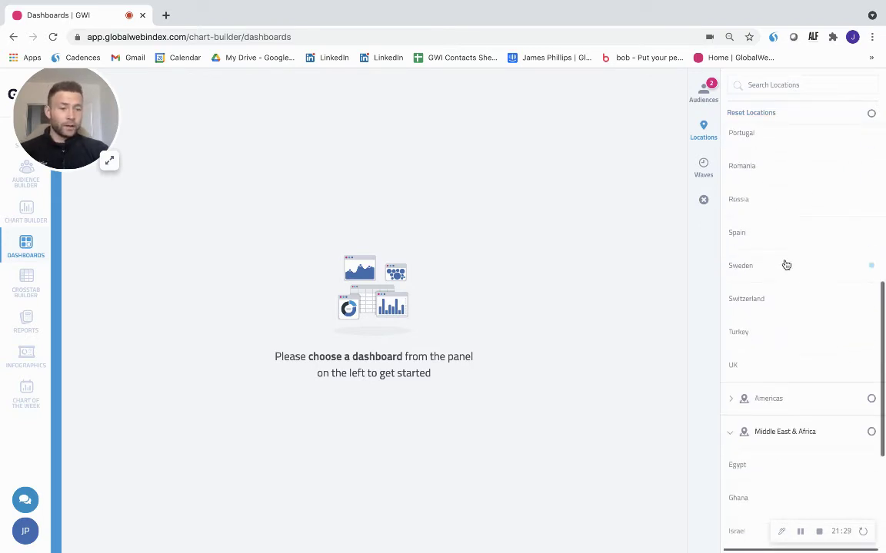
pyautogui.scroll(-4, 784, 263)
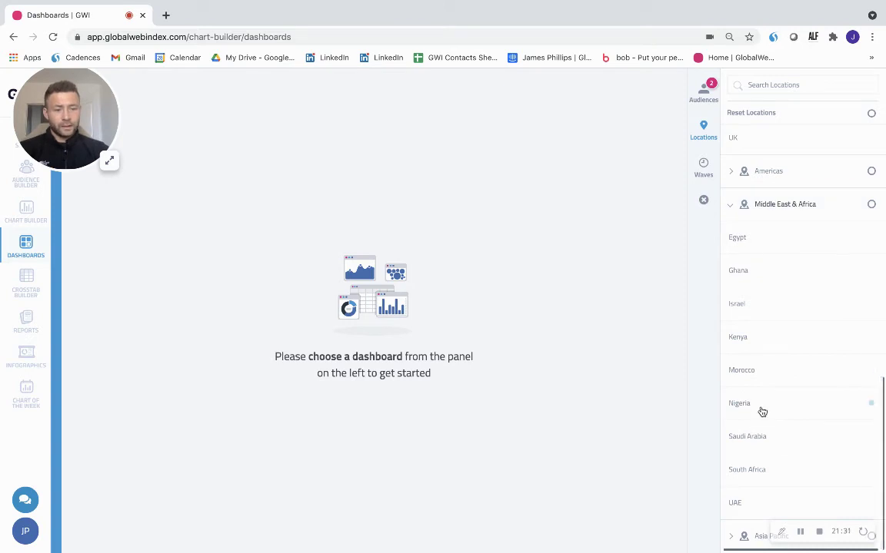
pyautogui.click(754, 469)
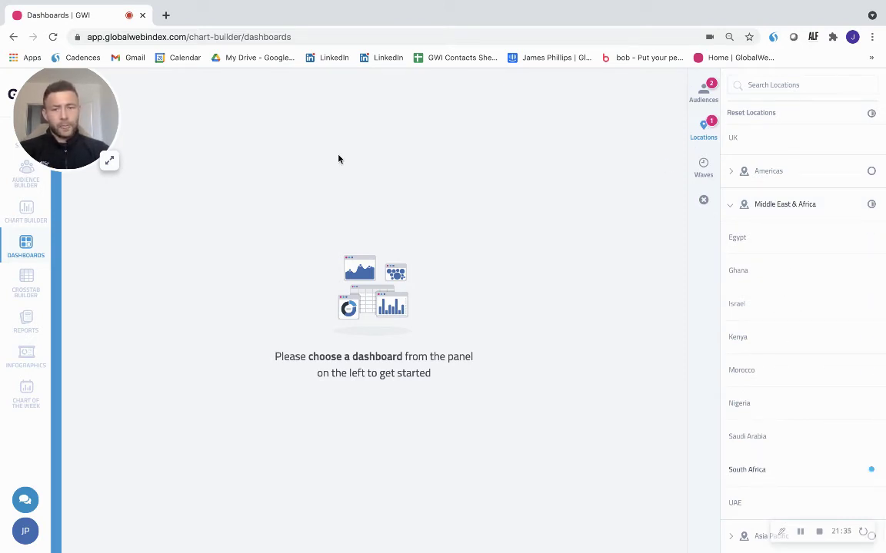
# Step: Open the GWI Core - Attitude & Lifestyle dashboard and compare both audiences in the values and self-perceptions charts
pyautogui.click(34, 253)
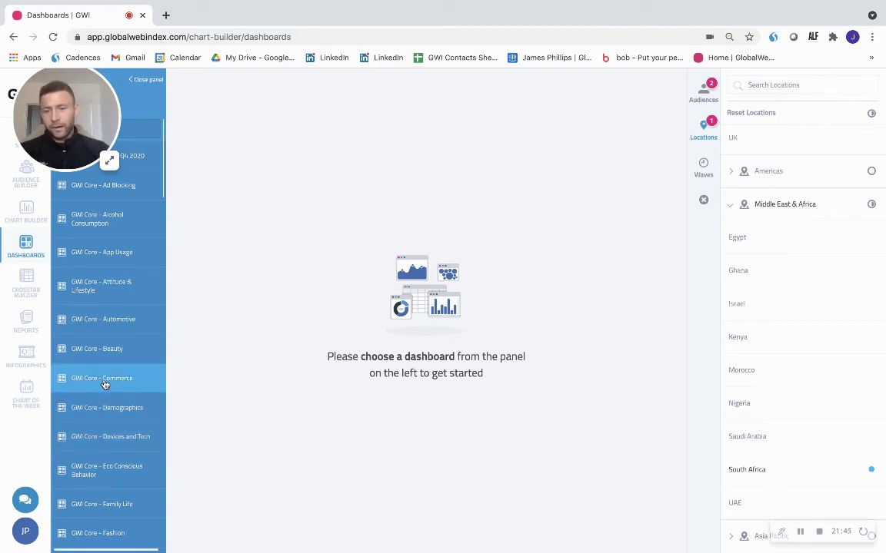
pyautogui.click(115, 302)
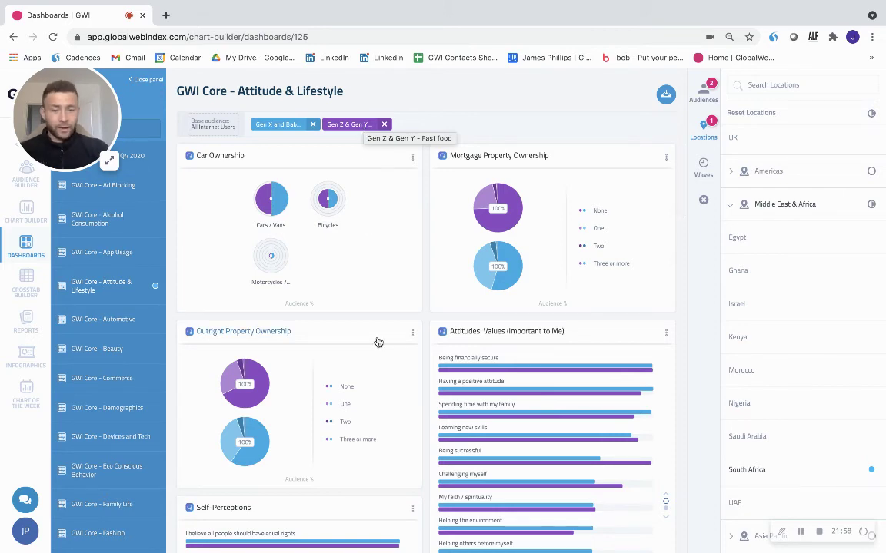
pyautogui.scroll(-3, 375, 412)
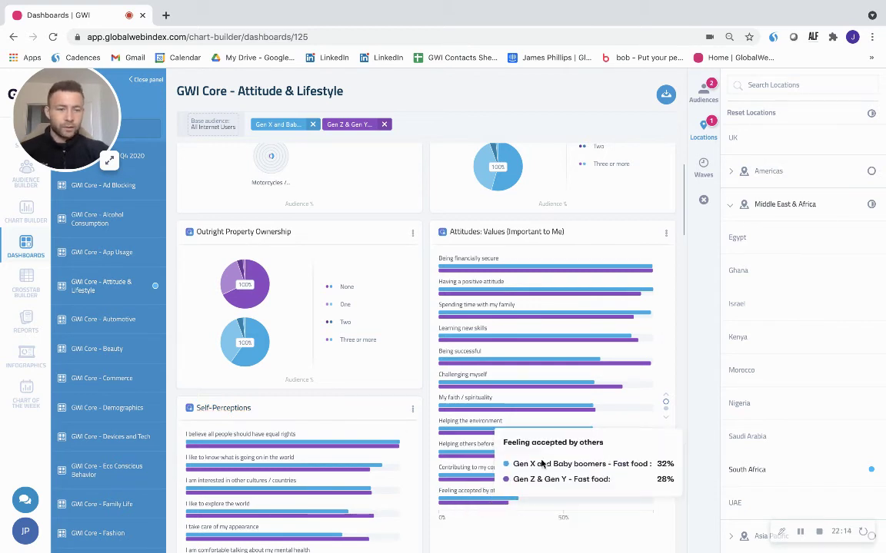
pyautogui.moveTo(632, 369)
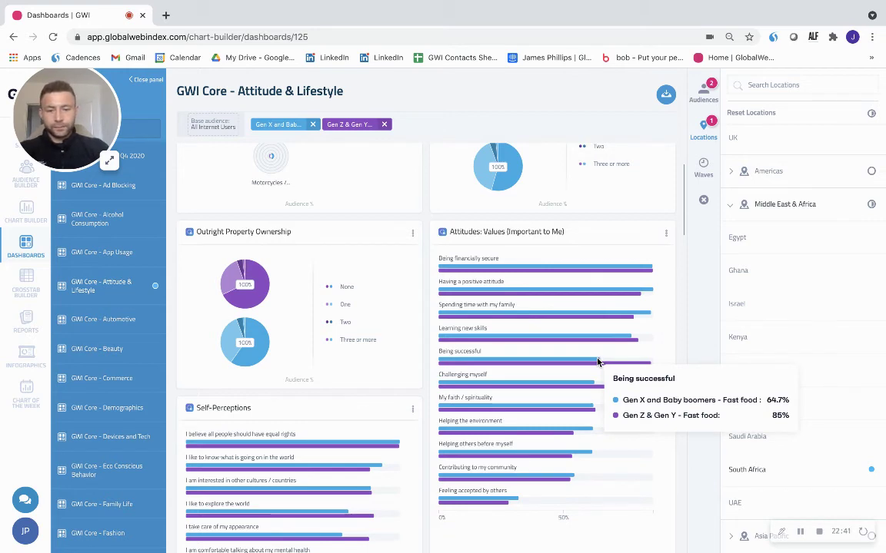
pyautogui.scroll(-2, 403, 419)
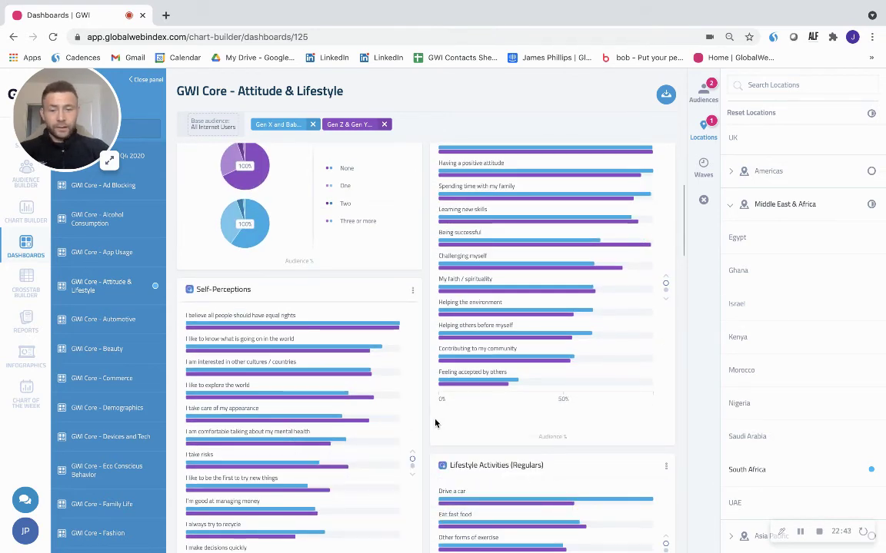
pyautogui.scroll(-1, 427, 421)
pyautogui.scroll(-1, 427, 421)
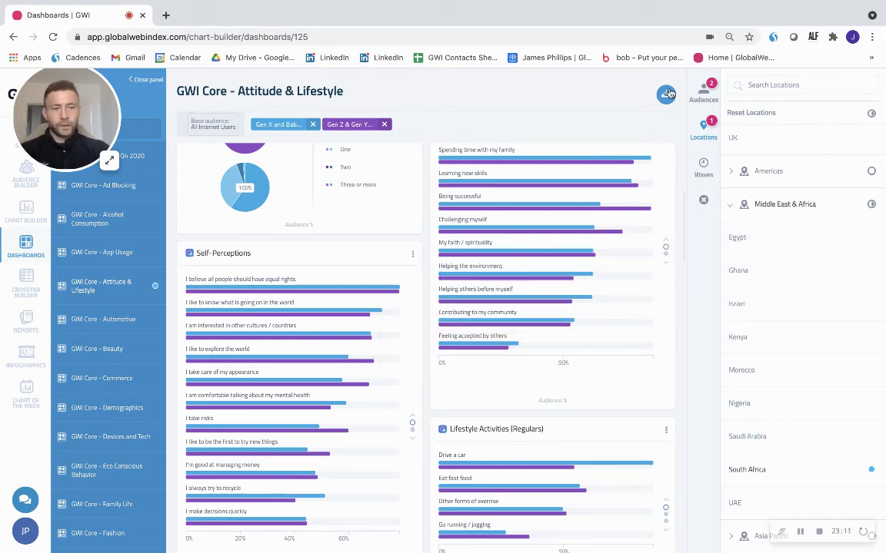
# Step: Collapse the audience and location options and open the GWI Core - Fitness & Health dashboard
pyautogui.click(704, 93)
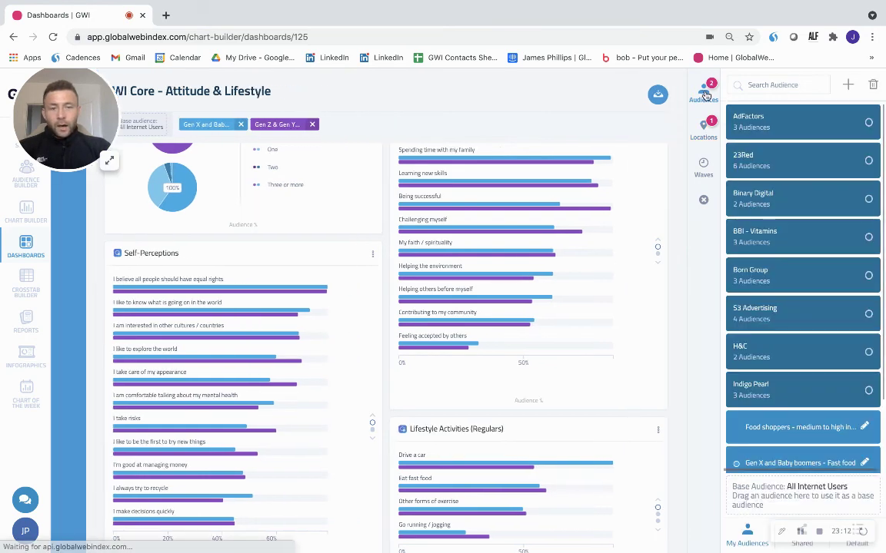
pyautogui.click(704, 93)
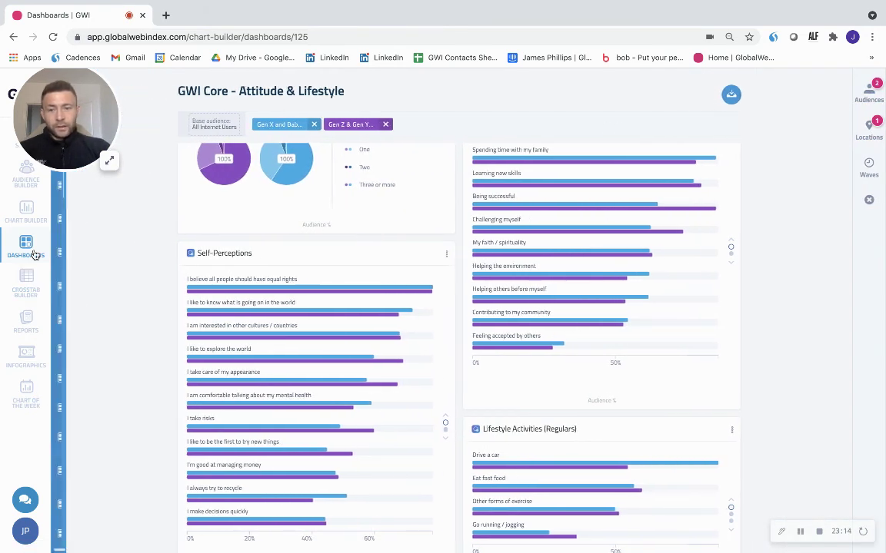
pyautogui.click(34, 255)
pyautogui.scroll(-5, 115, 346)
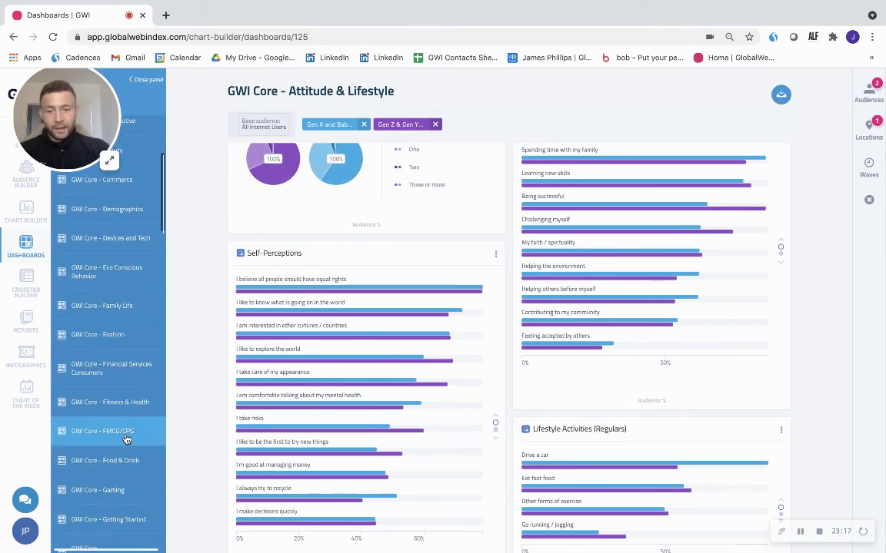
pyautogui.click(122, 401)
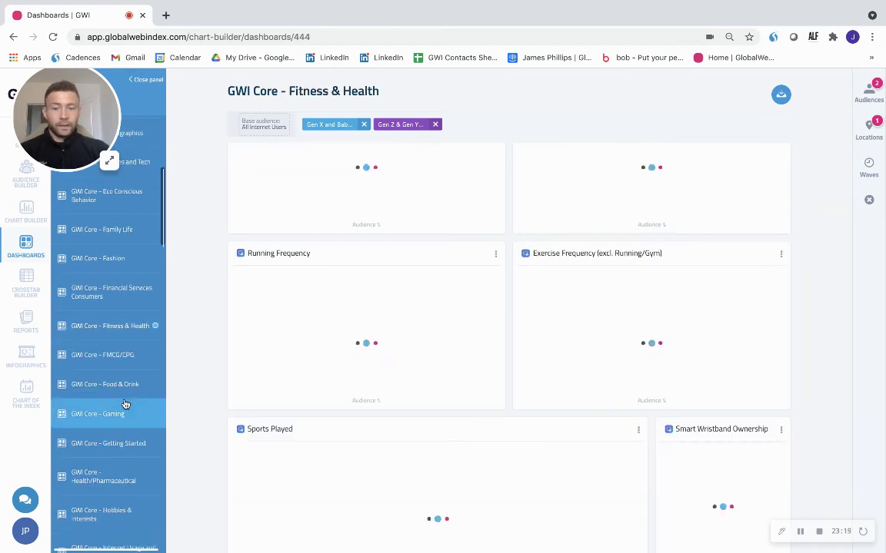
pyautogui.scroll(3, 310, 229)
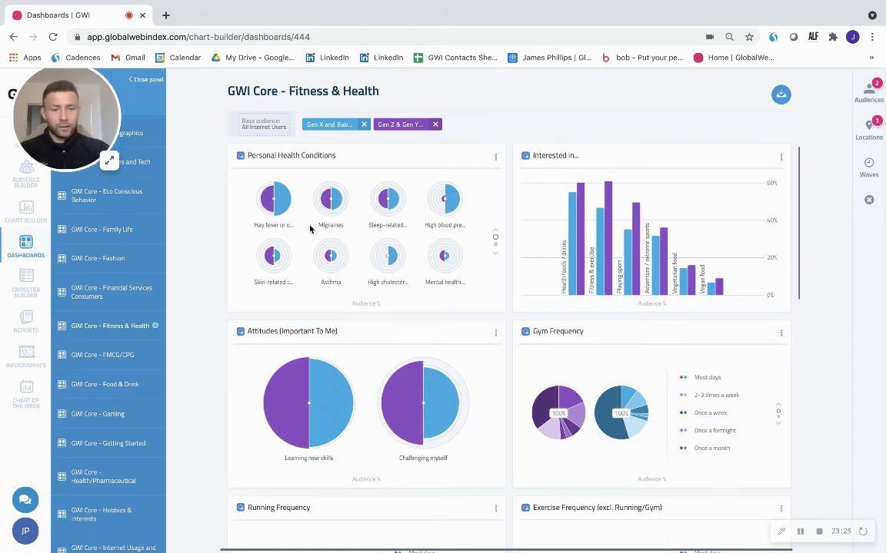
# Step: Examine the Fitness & Health charts for both audiences, including sports played, sports brands purchased and healthcare brand influencers
pyautogui.scroll(-3, 310, 229)
pyautogui.scroll(-4, 309, 229)
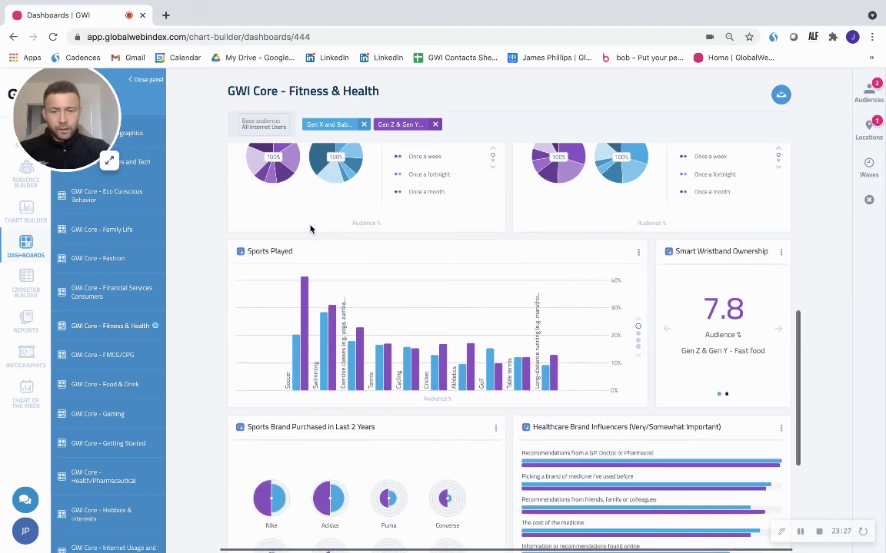
pyautogui.moveTo(296, 361)
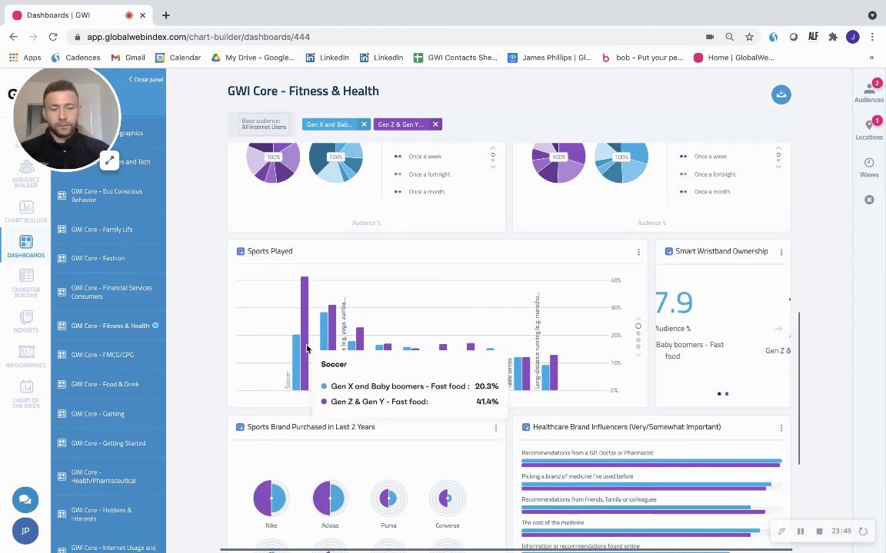
pyautogui.scroll(-2, 323, 376)
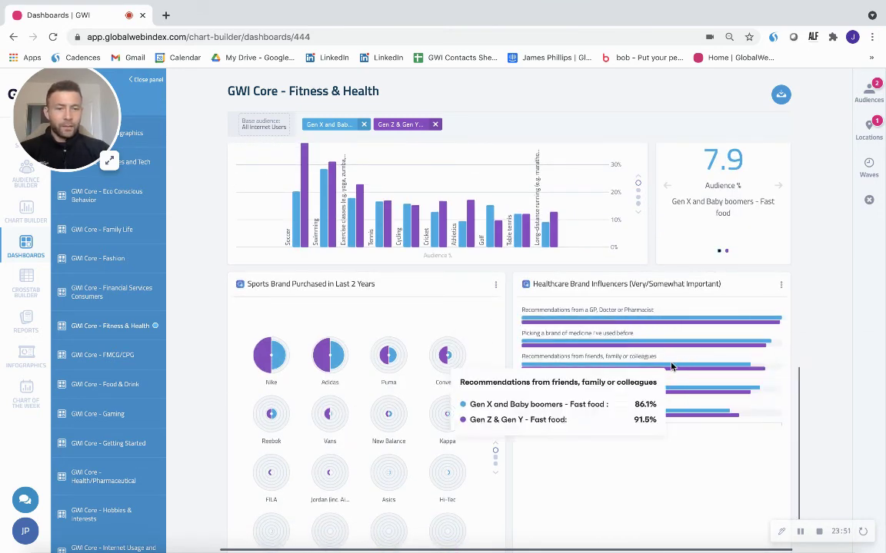
pyautogui.scroll(-1, 733, 353)
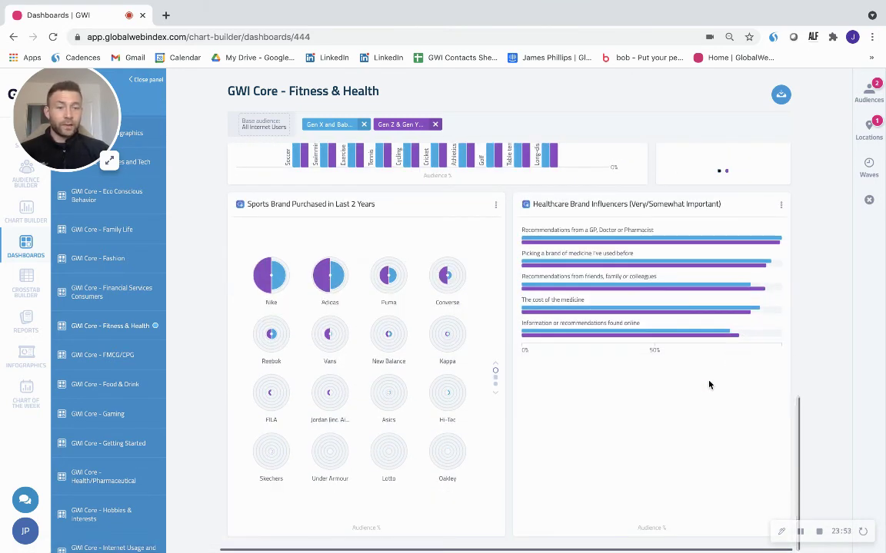
pyautogui.scroll(6, 715, 369)
pyautogui.scroll(3, 716, 353)
pyautogui.moveTo(723, 284)
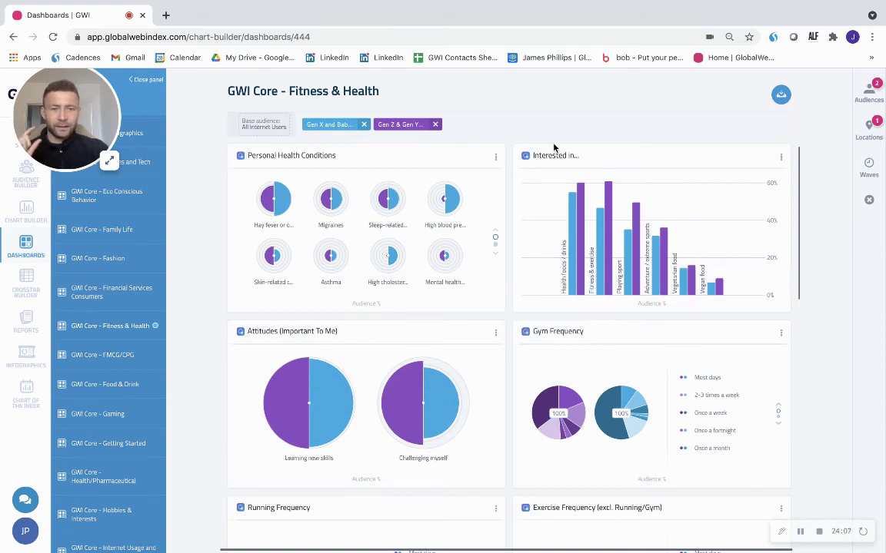
# Step: In Chart Builder, deselect the "Gen X and Baby boomers - Fast food" audience, keeping only "Gen Z & Gen Y - Fast food" applied
pyautogui.click(27, 212)
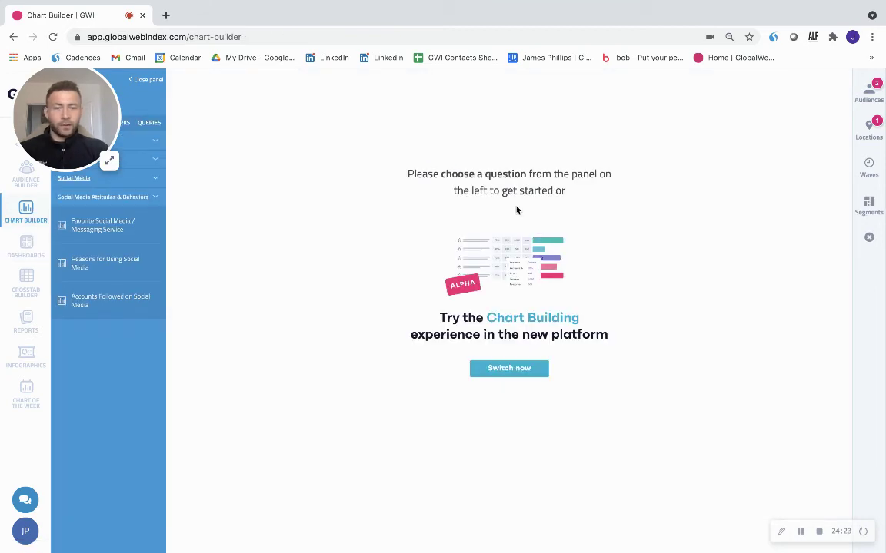
pyautogui.click(870, 92)
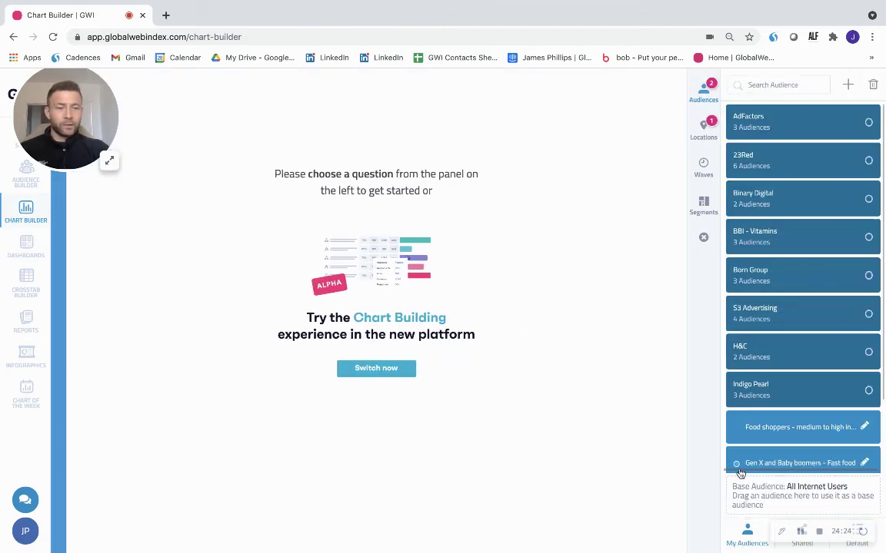
pyautogui.scroll(-2, 777, 372)
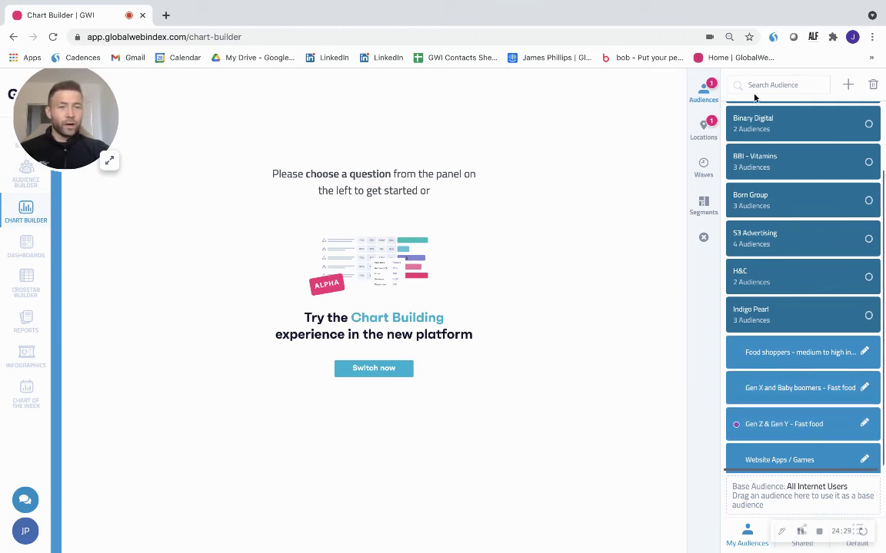
# Step: Check the wave options and list the GWI Core question categories in Chart Builder
pyautogui.click(701, 174)
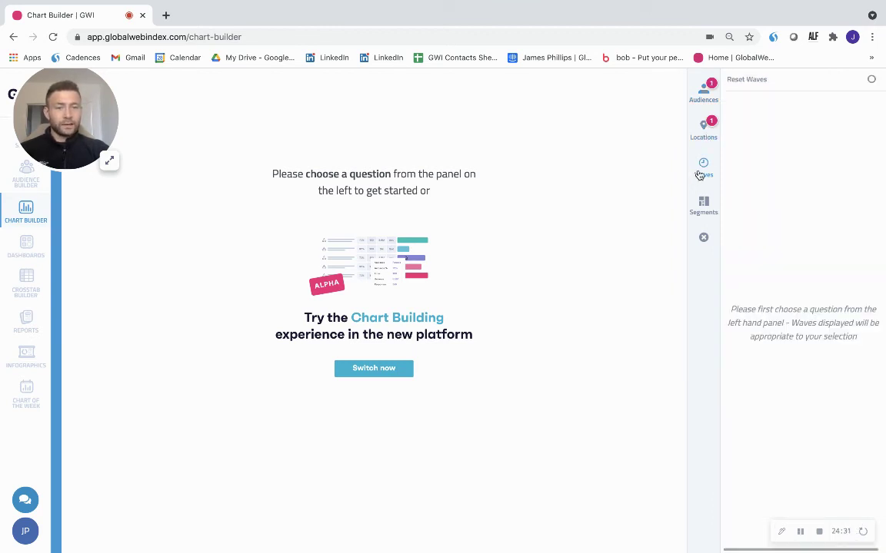
pyautogui.click(30, 202)
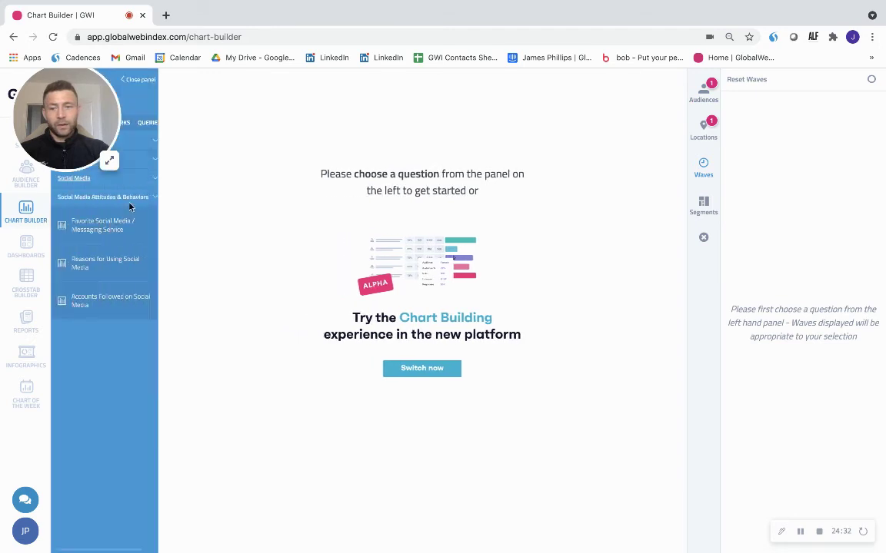
pyautogui.click(156, 159)
pyautogui.moveTo(56, 114); pyautogui.dragTo(107, 513)
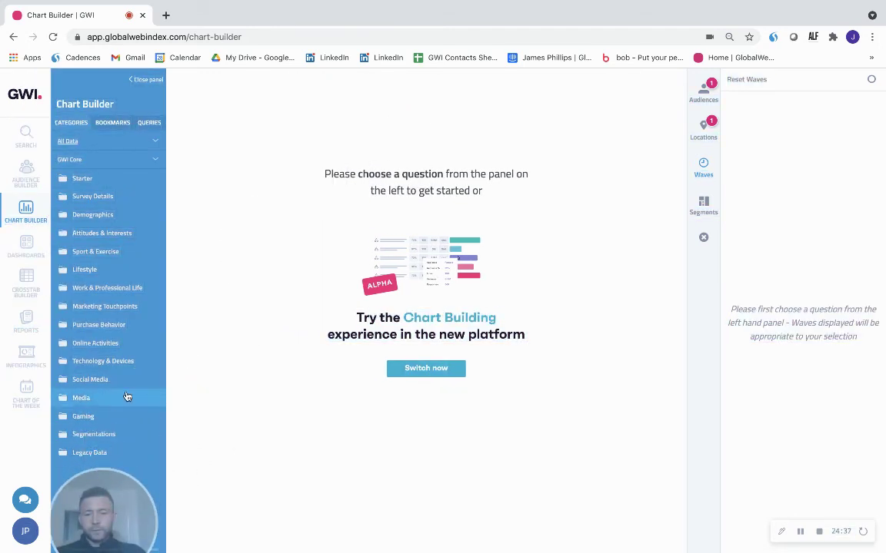
# Step: Chart the "Attitudes: Brand Relationships" question from the Attitudes folder of Attitudes & Interests
pyautogui.click(99, 235)
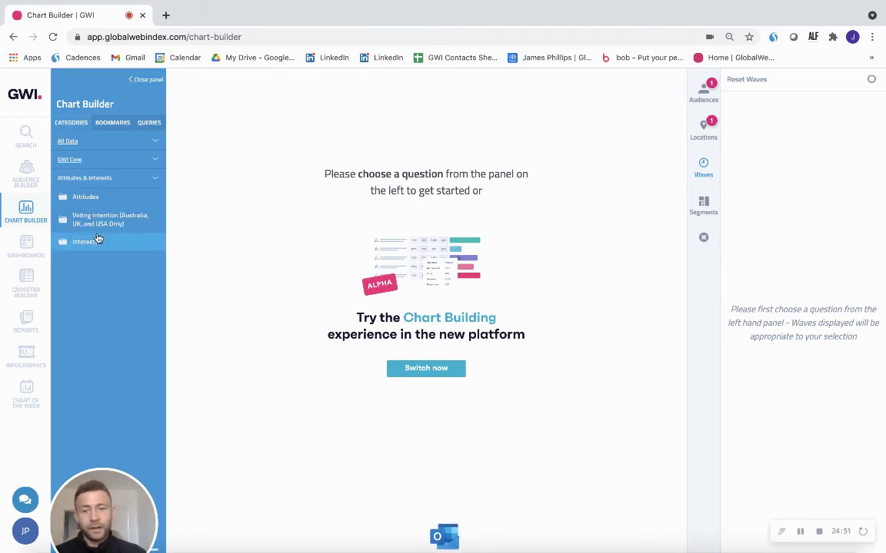
pyautogui.click(109, 198)
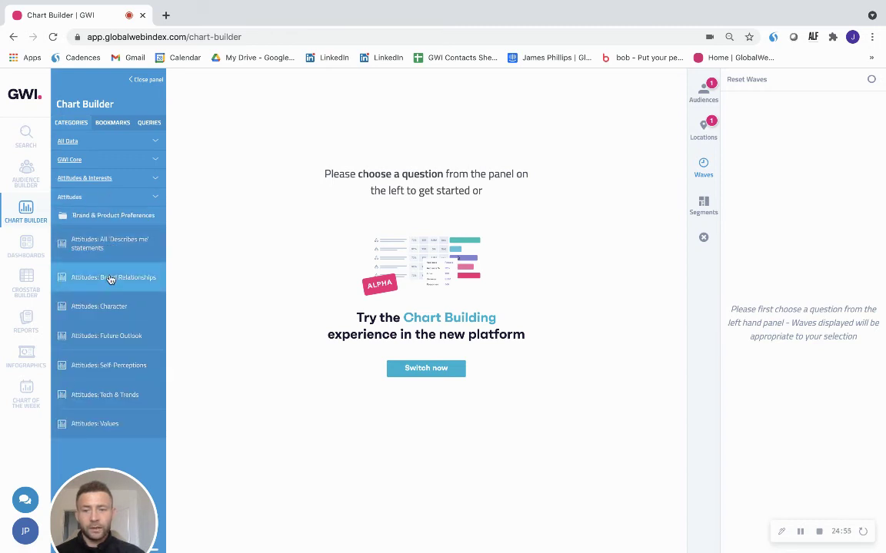
pyautogui.click(110, 279)
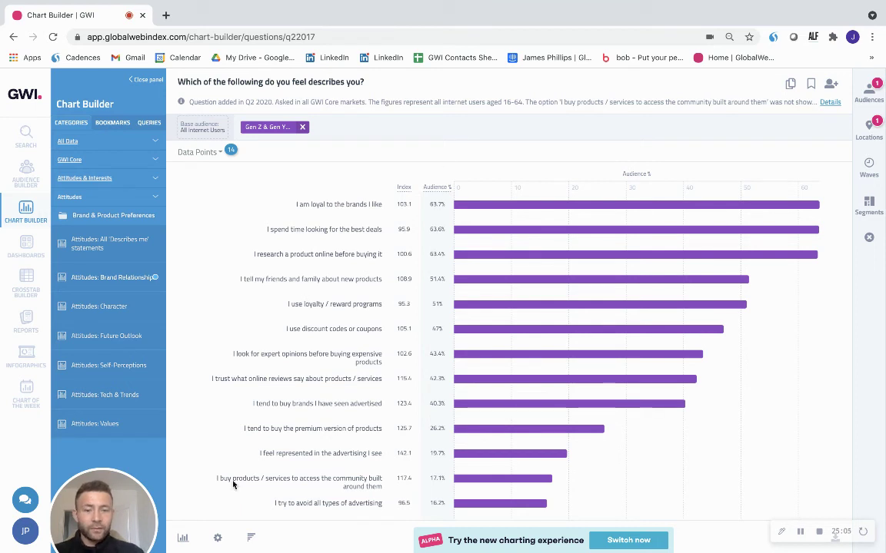
# Step: Review which metrics the brand relationships chart displays and examine the audience's figures for its statements
pyautogui.click(218, 542)
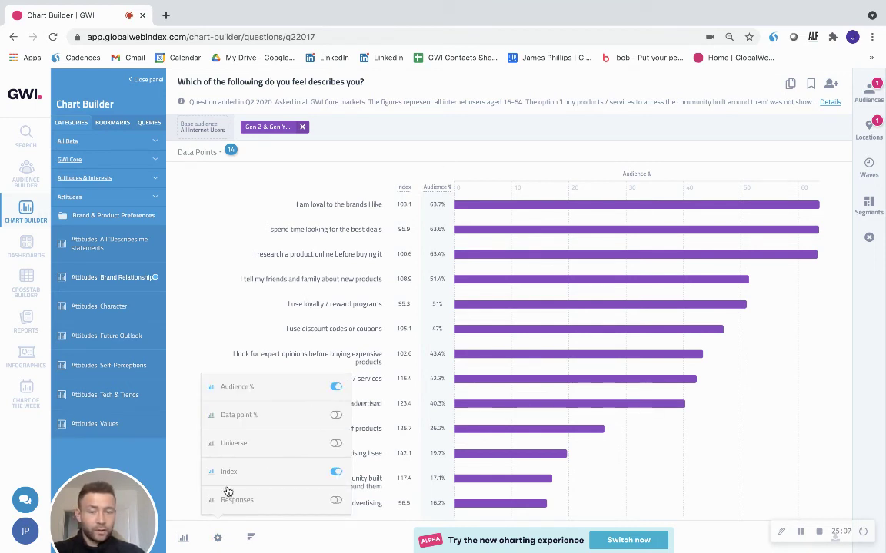
pyautogui.click(211, 541)
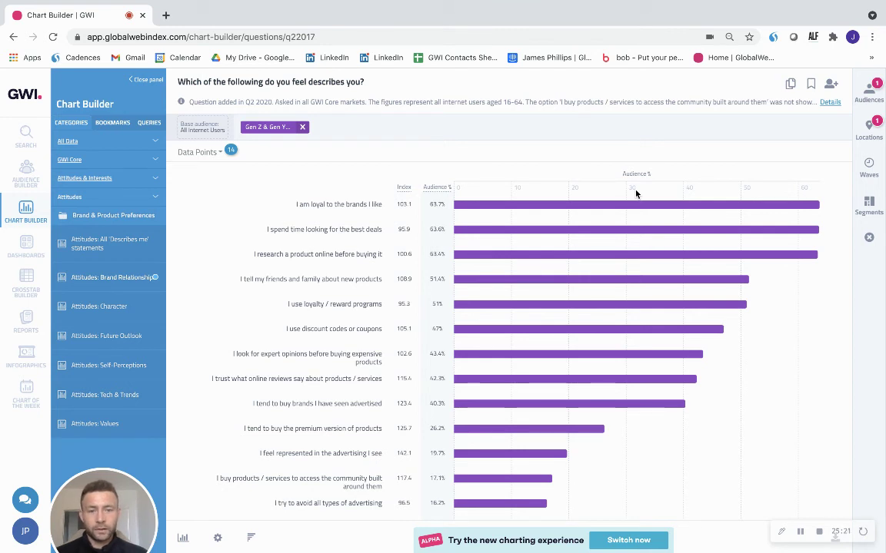
pyautogui.moveTo(543, 212)
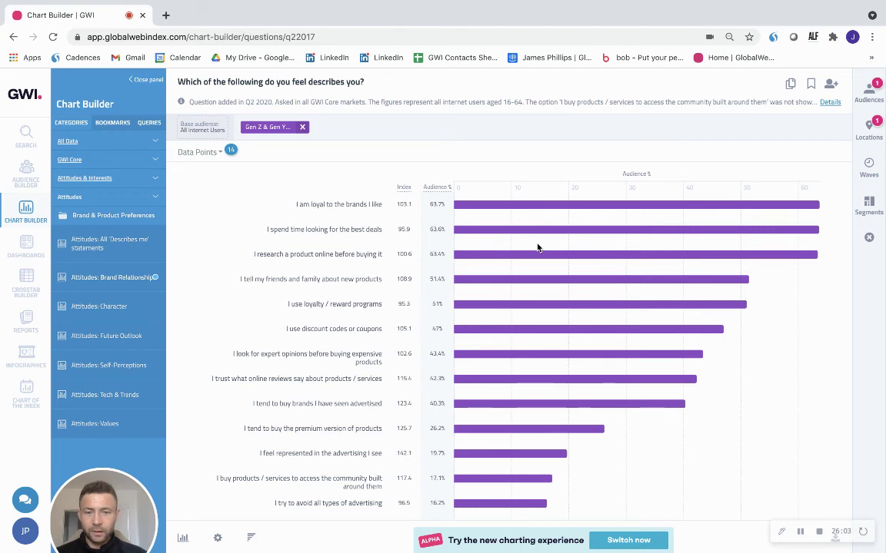
pyautogui.moveTo(483, 284)
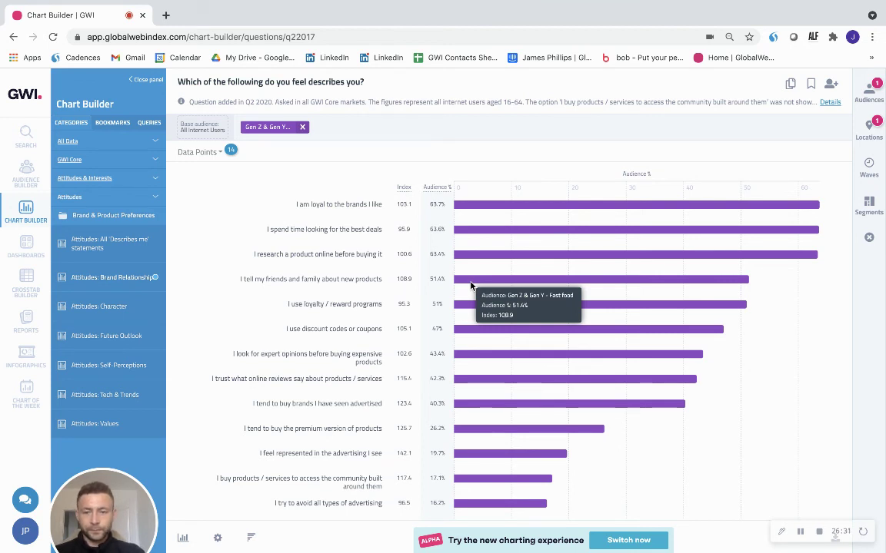
# Step: Chart Media Consumption Segmentation from the Media category, excluding the "Do not use" and "Less than 30 minutes" options
pyautogui.click(128, 179)
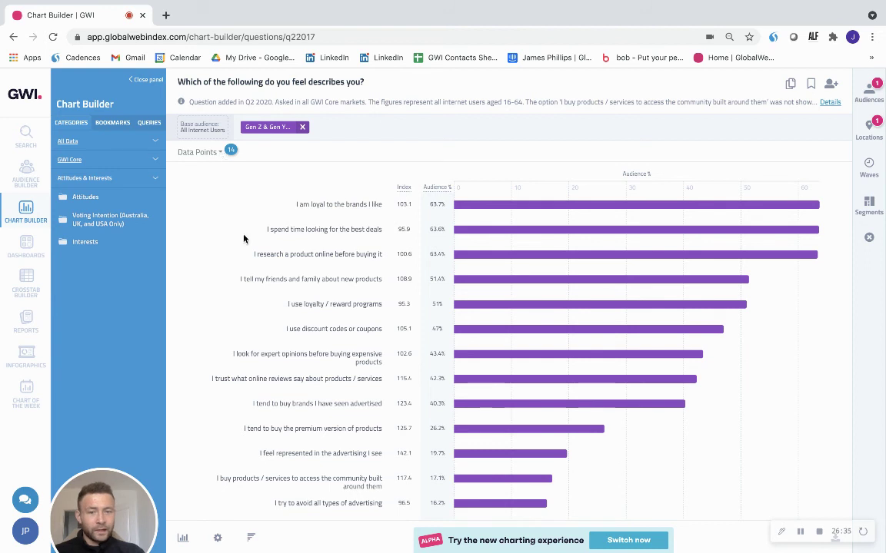
pyautogui.click(122, 161)
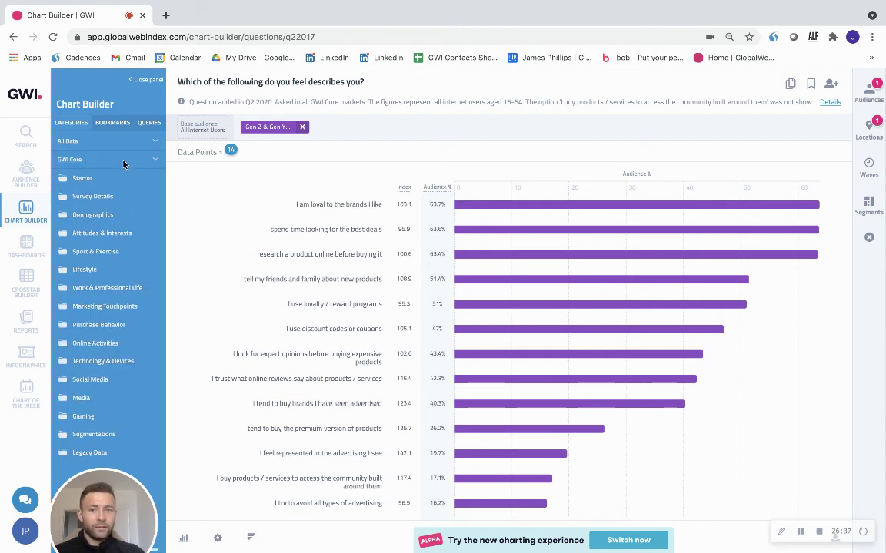
pyautogui.click(103, 399)
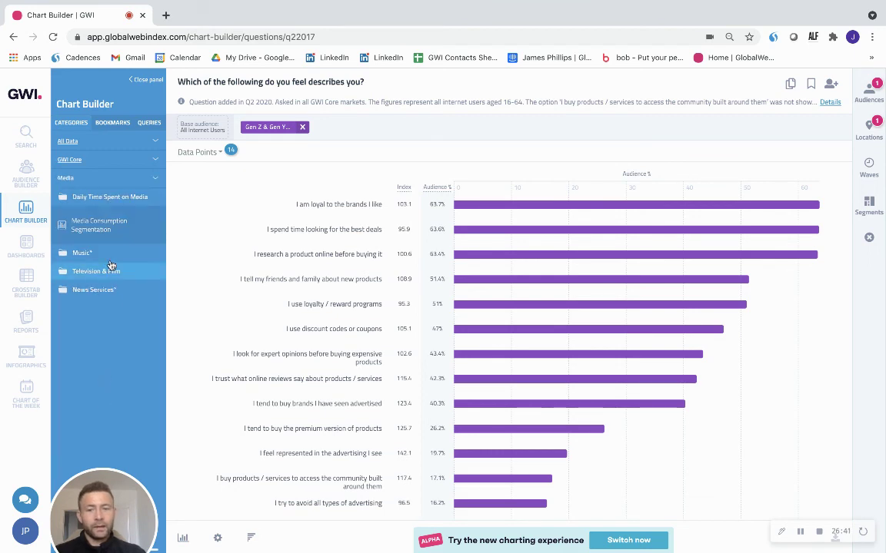
pyautogui.click(119, 225)
pyautogui.click(281, 162)
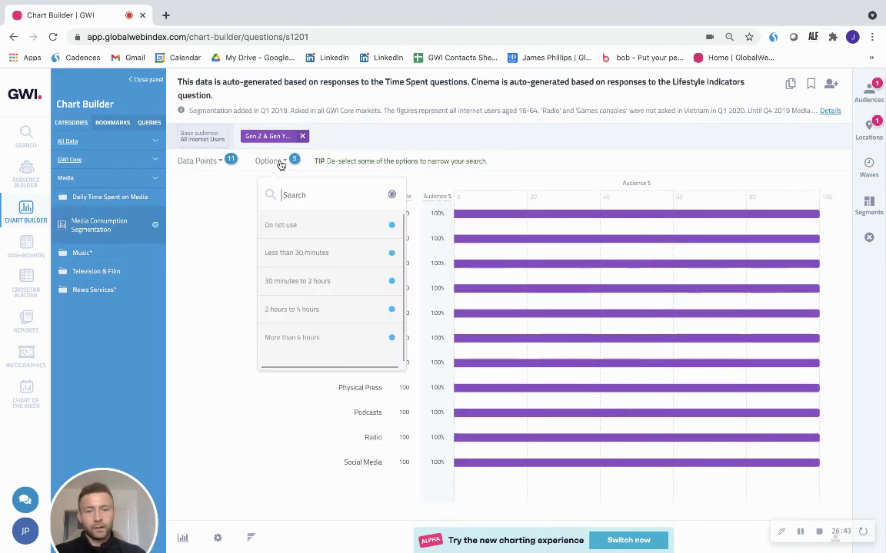
pyautogui.click(293, 226)
pyautogui.click(291, 252)
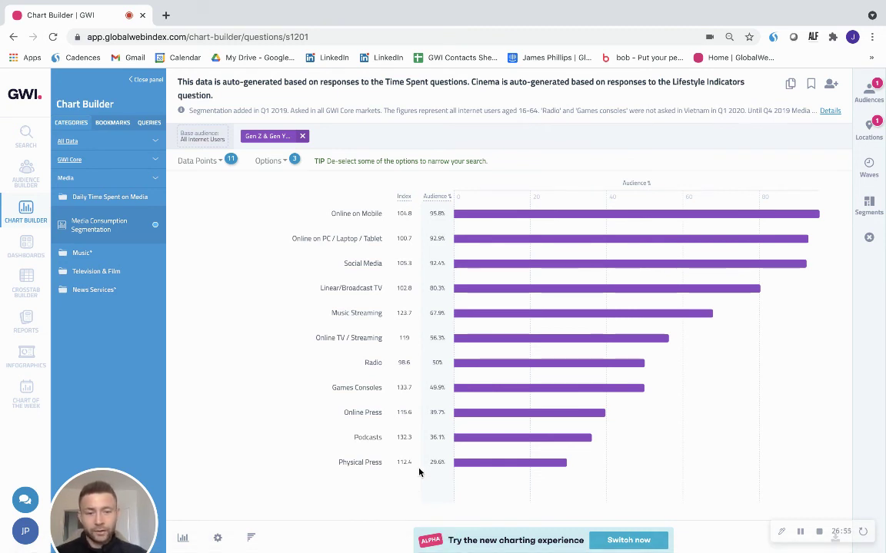
pyautogui.moveTo(476, 442)
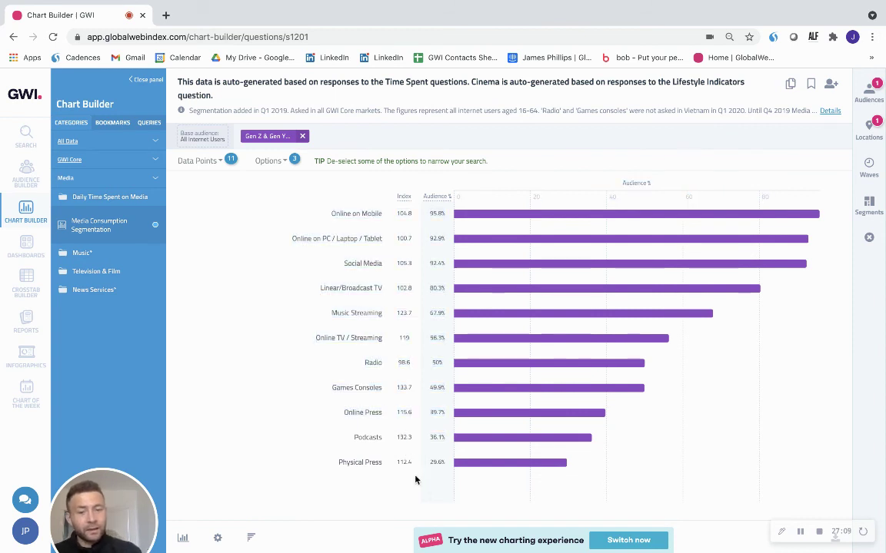
# Step: Apply the Q4 2020, Q3 2020, Q2 2020 and Q1 2020 waves to the media consumption chart
pyautogui.click(876, 165)
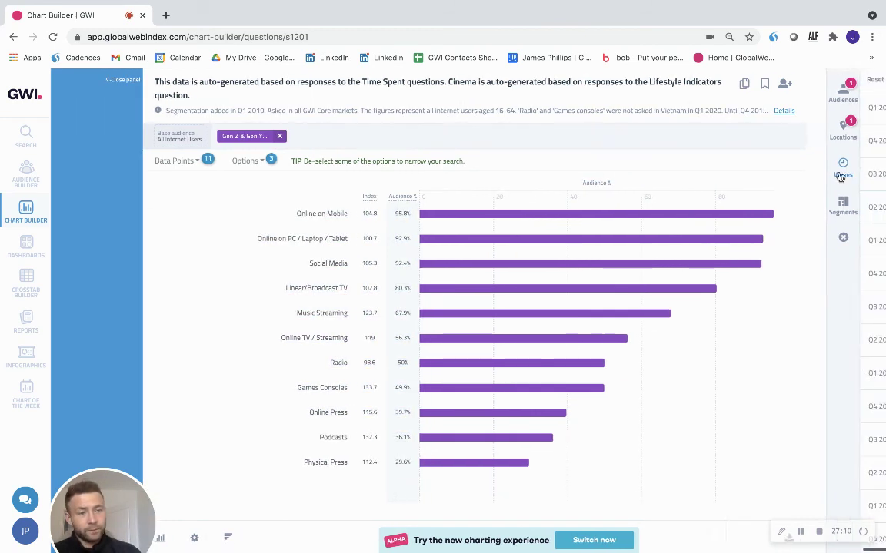
pyautogui.click(797, 144)
pyautogui.click(795, 176)
pyautogui.click(793, 206)
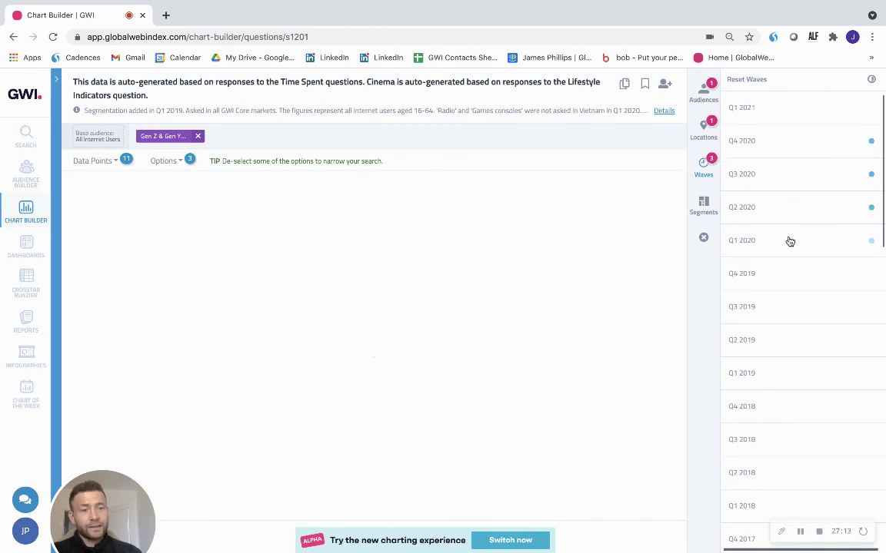
pyautogui.click(788, 240)
pyautogui.click(707, 91)
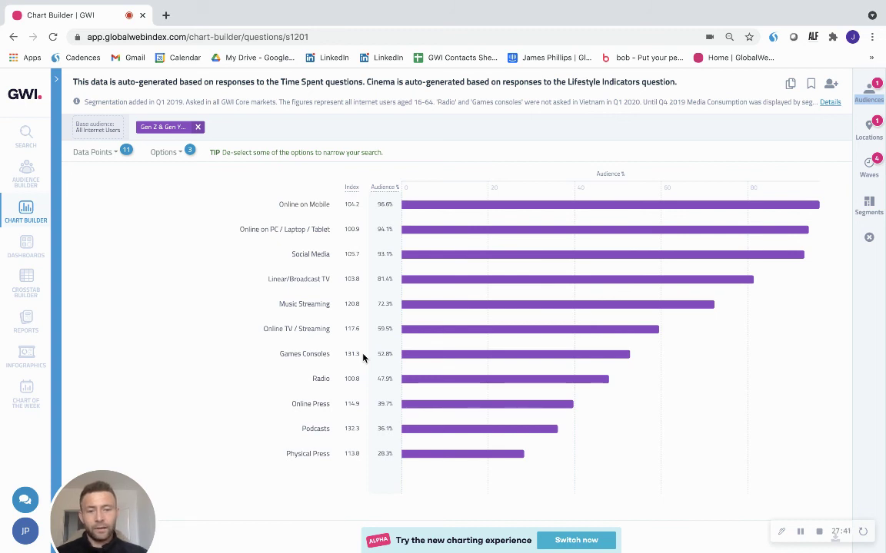
# Step: Chart the Brand Discovery question from Marketing Touchpoints, under Brand Discovery / Engagement, and inspect its "Ads seen on social media" figures
pyautogui.click(25, 221)
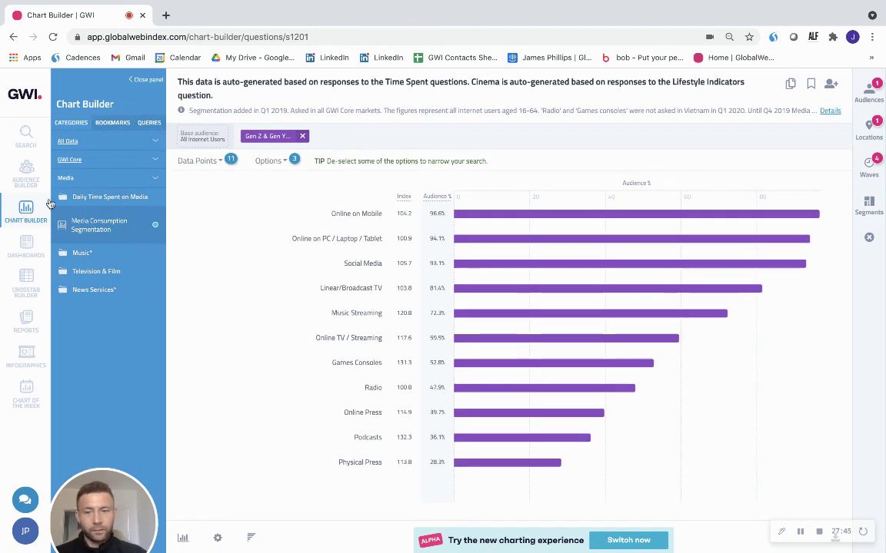
pyautogui.click(120, 165)
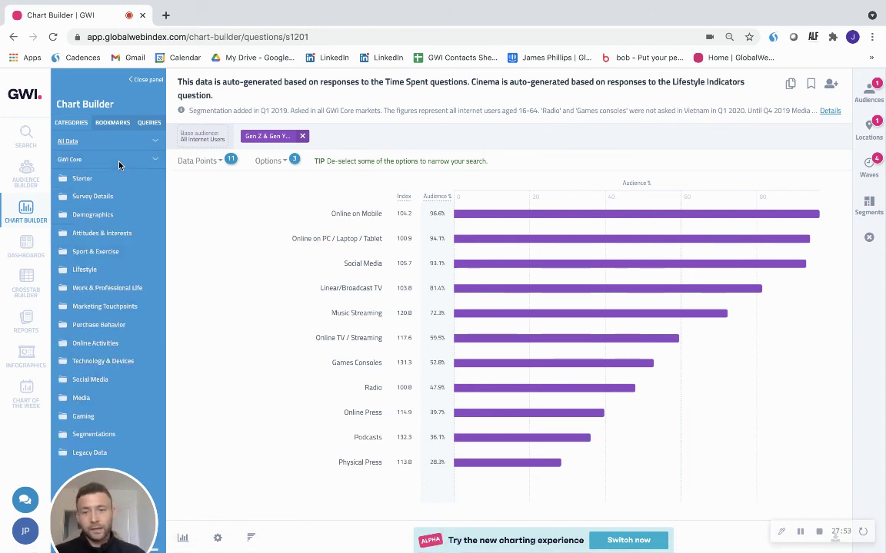
pyautogui.click(114, 311)
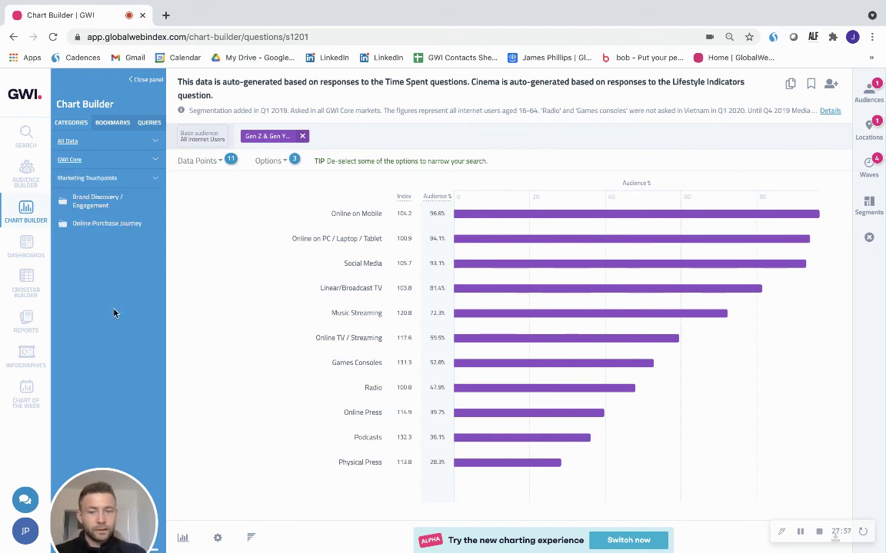
pyautogui.click(113, 207)
pyautogui.click(115, 222)
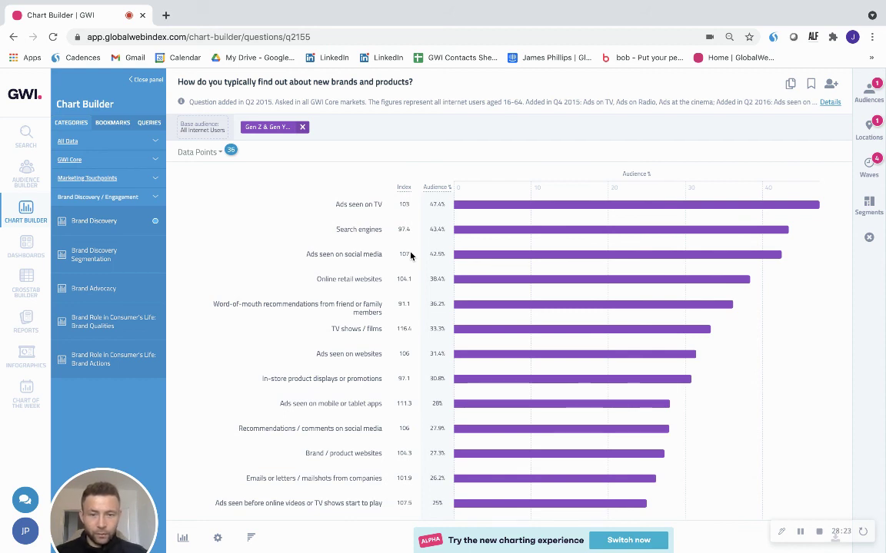
pyautogui.moveTo(492, 257)
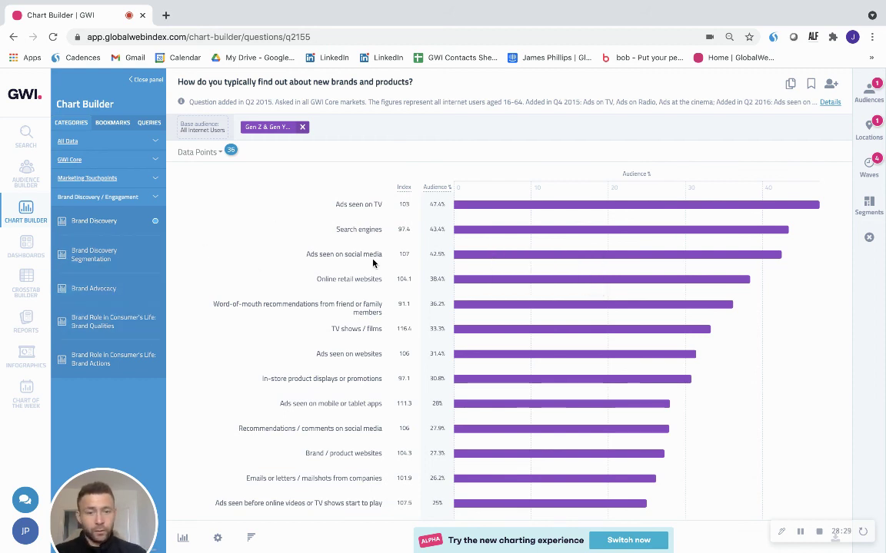
# Step: Chart Named Social Media Services Used from Social and Messaging Usage, keeping only the "More than once a day" and "Daily" options
pyautogui.click(138, 163)
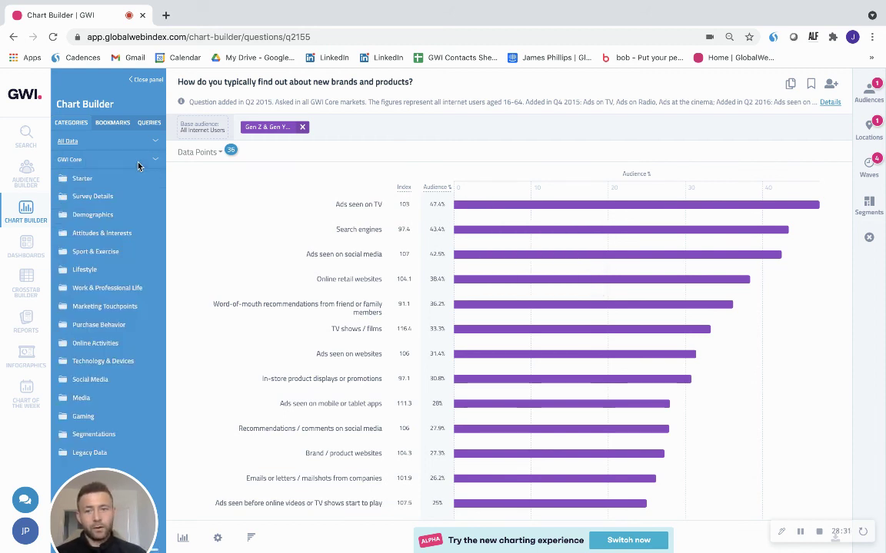
pyautogui.click(119, 379)
pyautogui.click(112, 215)
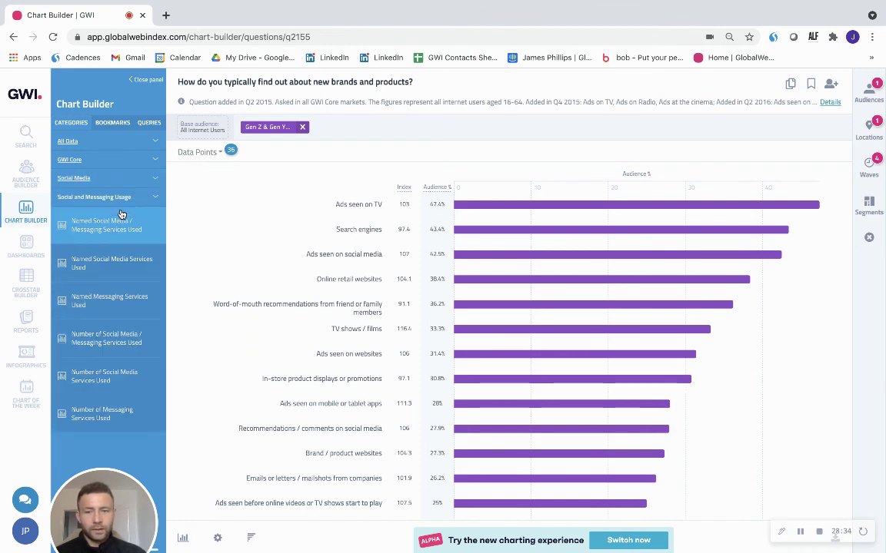
pyautogui.click(113, 260)
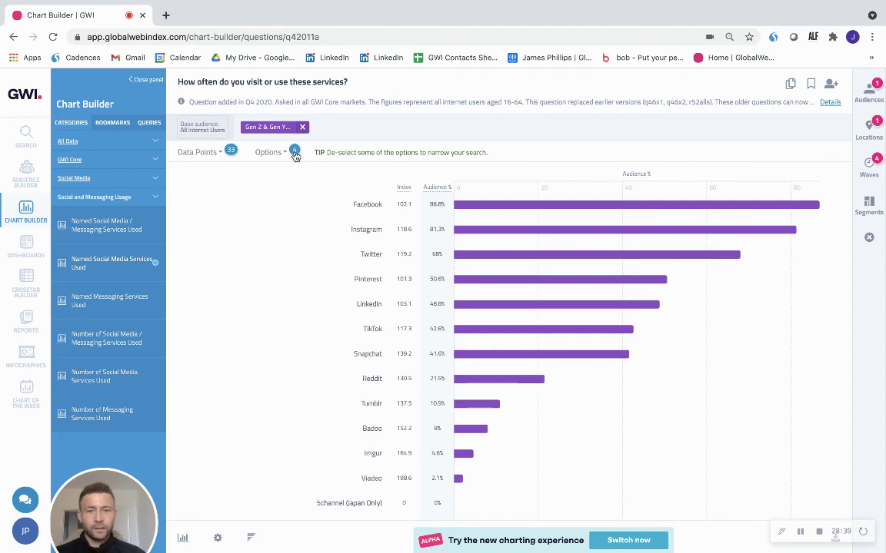
pyautogui.click(294, 154)
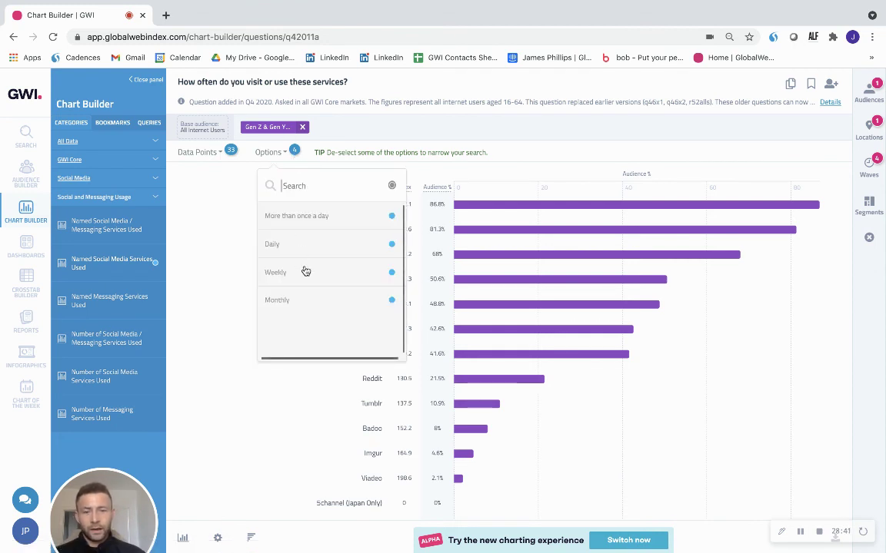
pyautogui.click(305, 298)
pyautogui.click(234, 288)
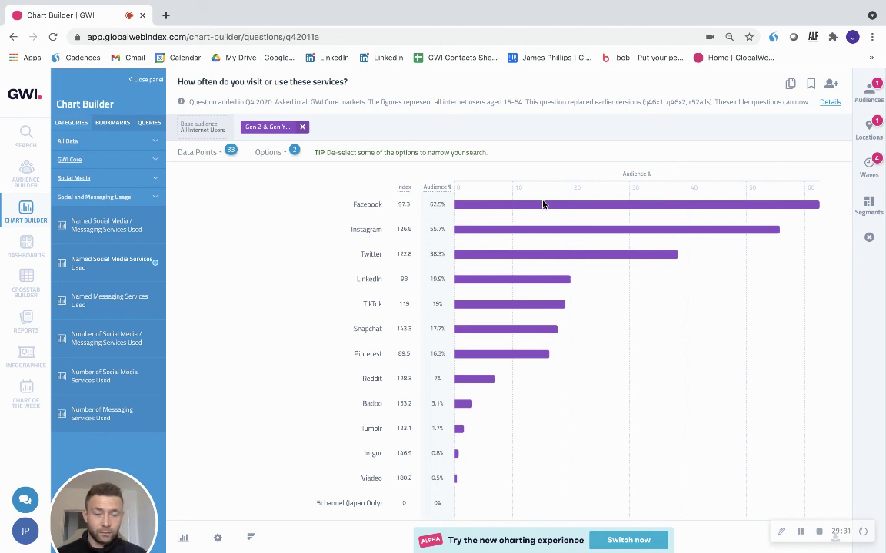
# Step: Chart the Favorite Social Media / Messaging Service question from Social Media Attitudes & Behaviors
pyautogui.click(77, 178)
pyautogui.click(101, 245)
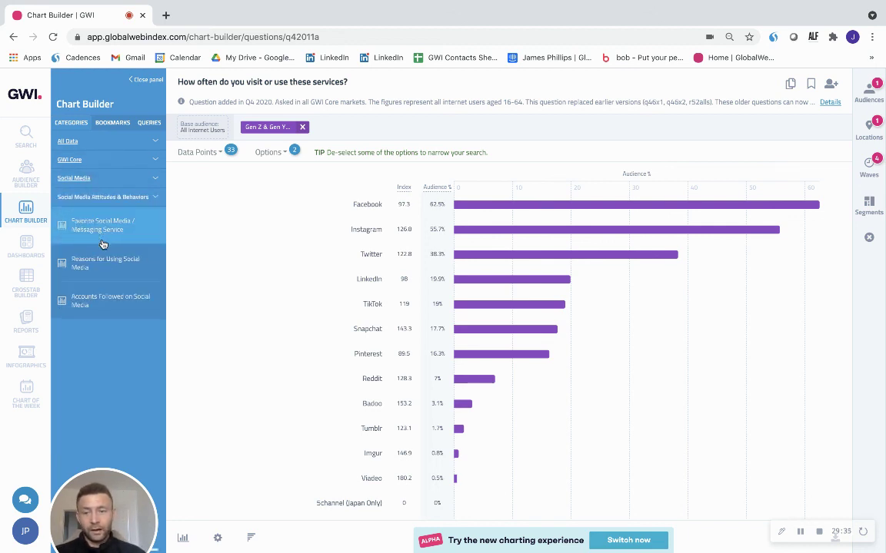
pyautogui.click(96, 223)
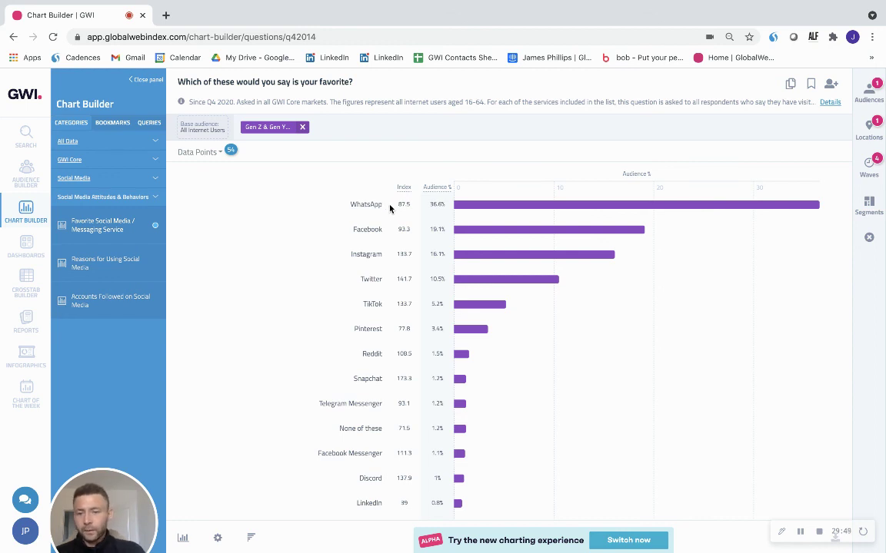
# Step: Chart the Reasons for Using Social Media question and inspect the "Finding products to purchase" data point
pyautogui.click(123, 275)
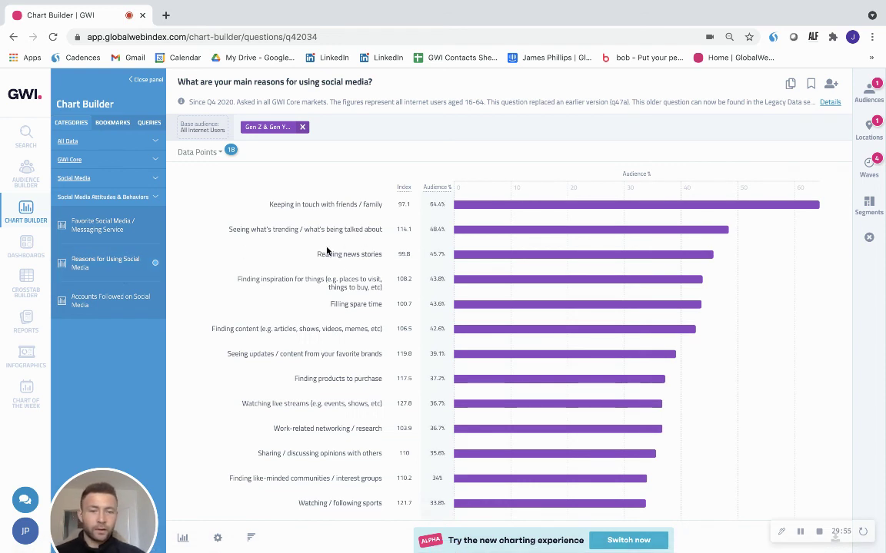
pyautogui.moveTo(504, 205)
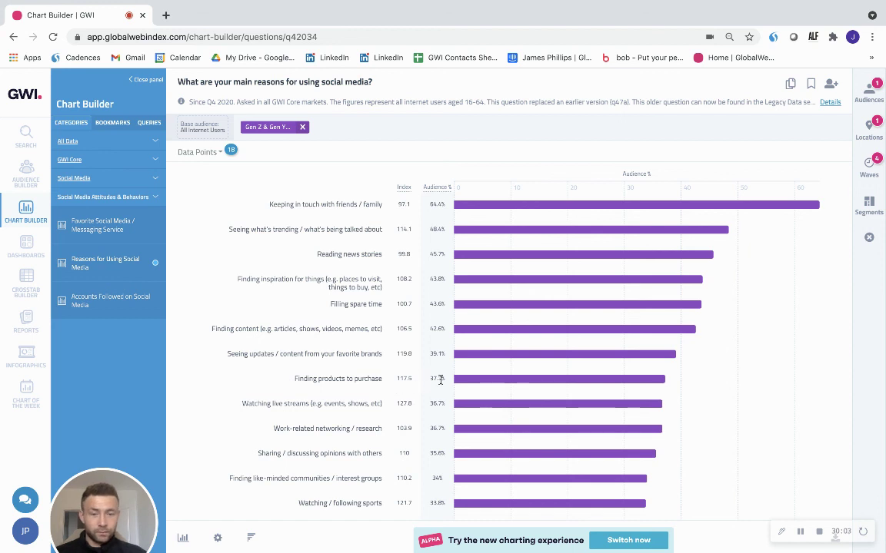
pyautogui.moveTo(452, 380)
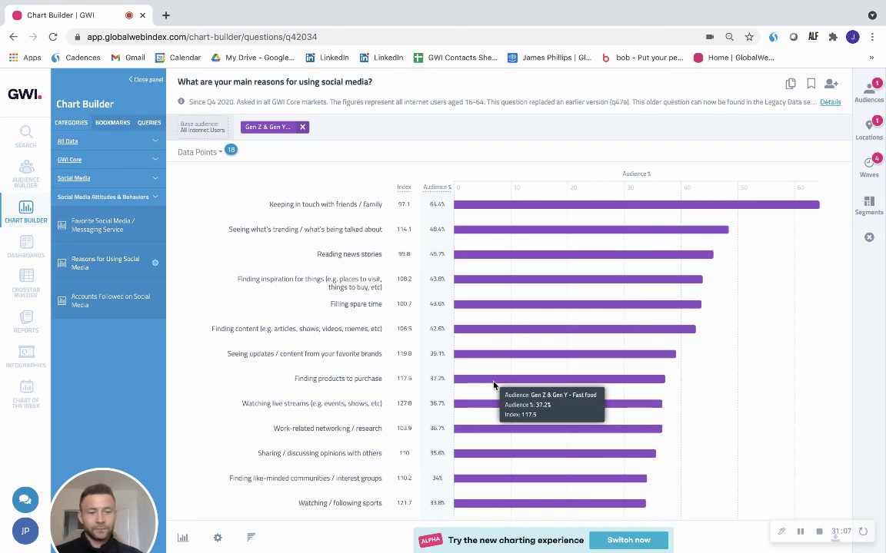
pyautogui.click(815, 536)
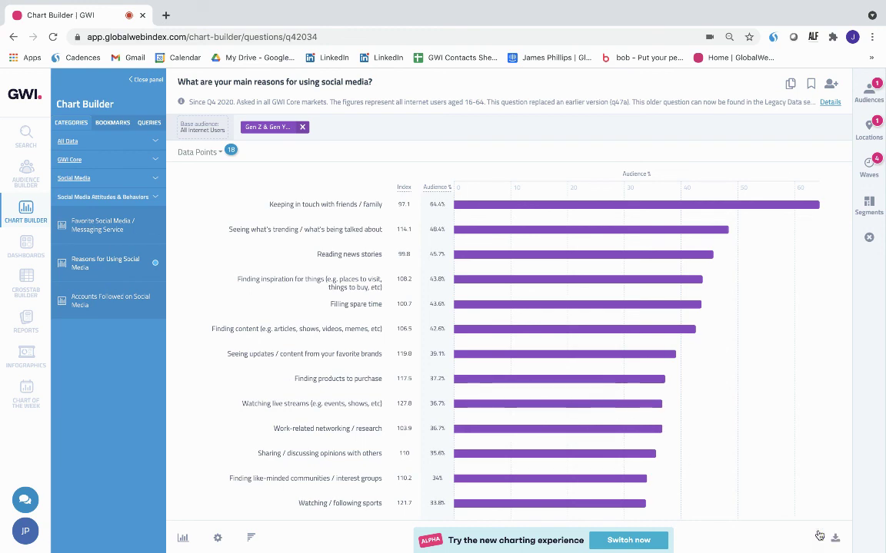